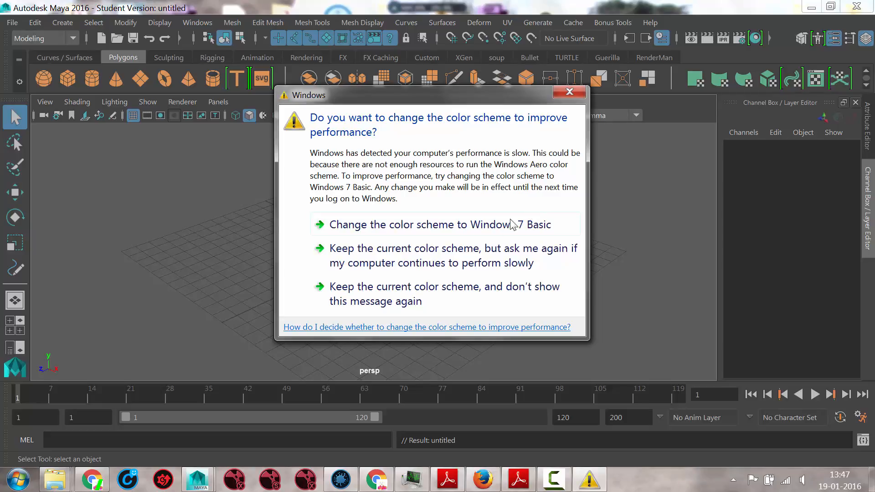
- Keep the current Windows color scheme and stop the performance message from showing again
click(354, 301)
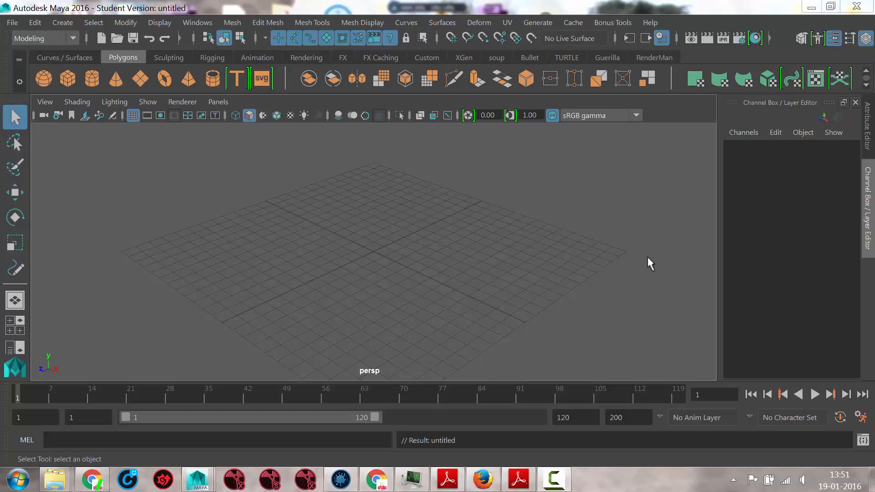
click(557, 479)
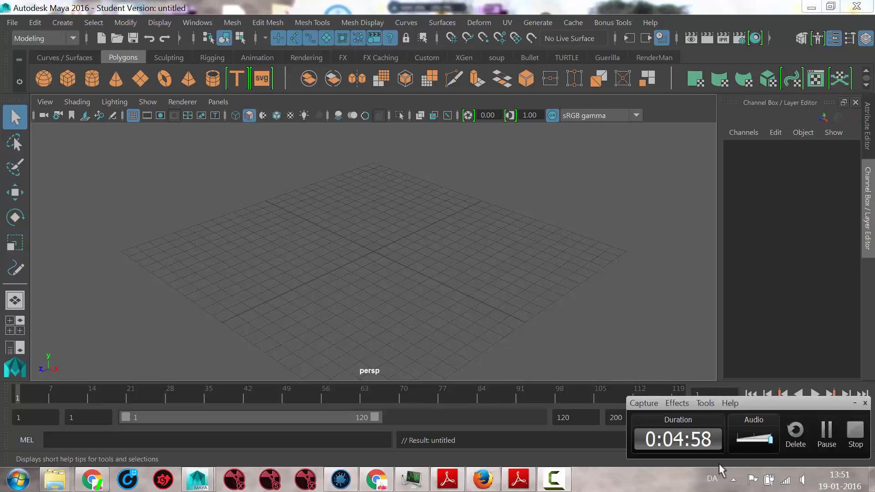
click(855, 403)
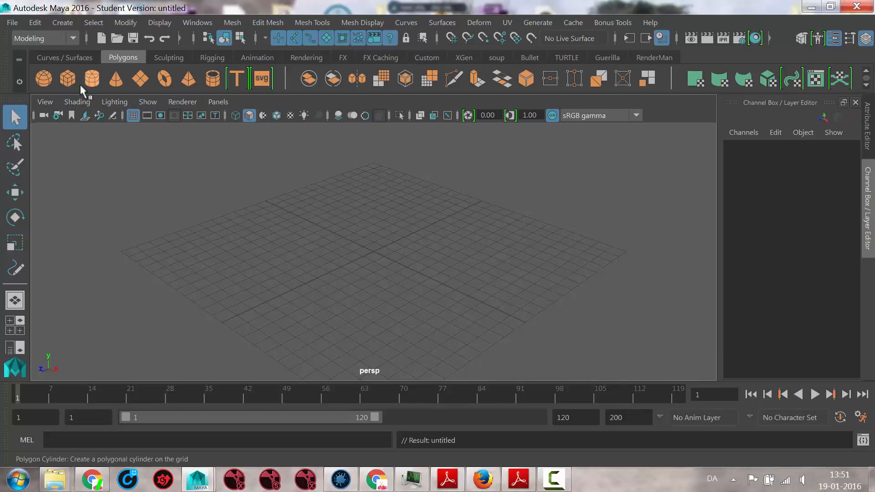
- Create a polygon cube at the grid's center and stretch it along Z to a scale of about 2.4
click(67, 78)
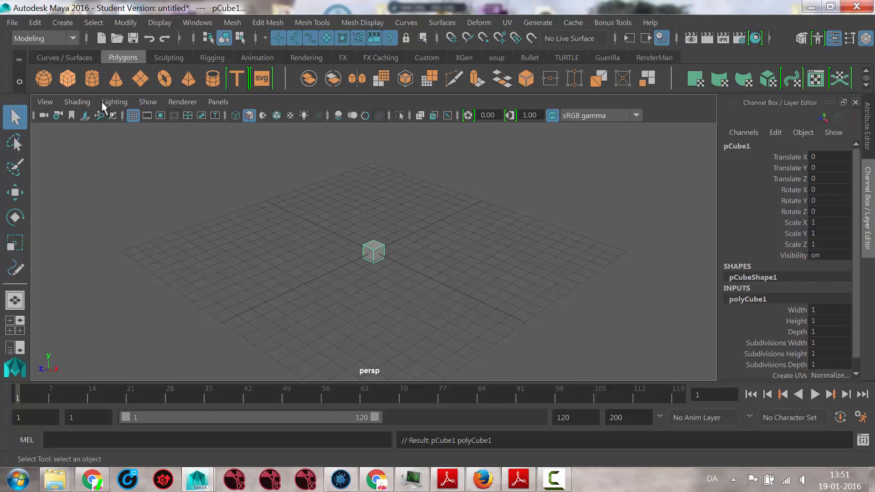
alt+drag(346, 240, 330, 253)
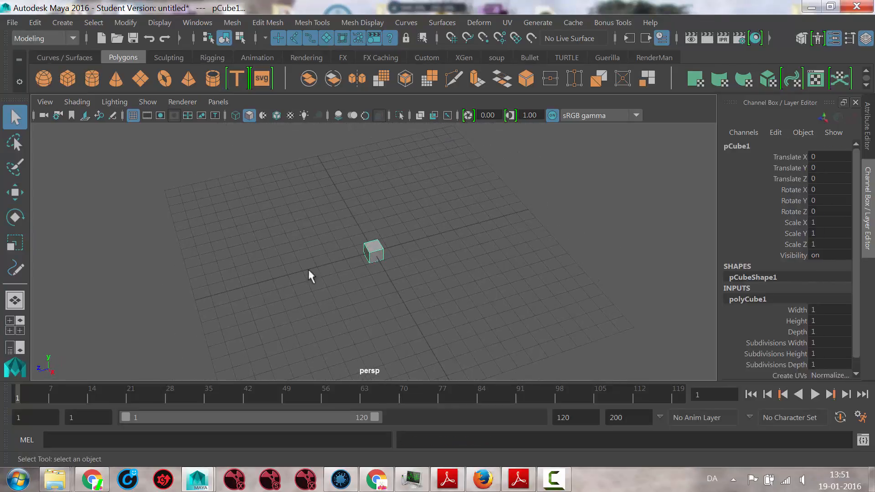
alt+right_drag(308, 275, 494, 264)
alt+right_drag(248, 304, 347, 295)
alt+middle_drag(347, 295, 395, 267)
alt+drag(355, 257, 444, 283)
key(r)
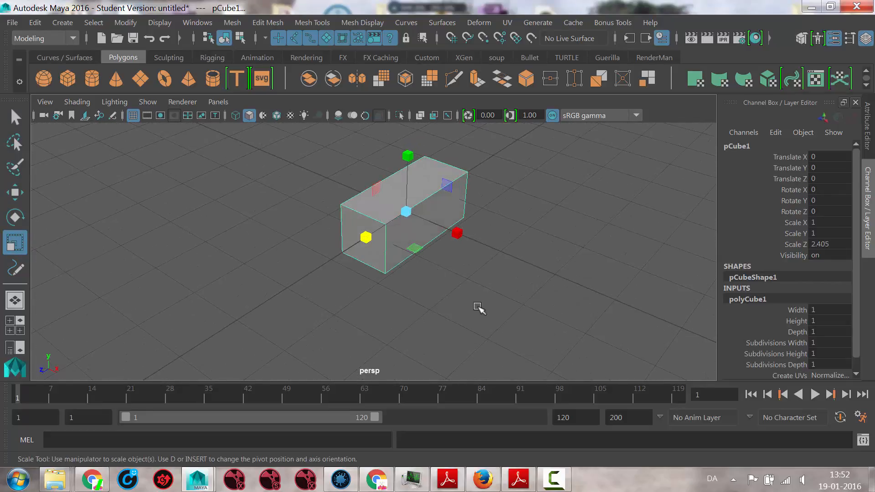
- Switch the box to face selection and select its end face on the positive Z side
right_click(393, 221)
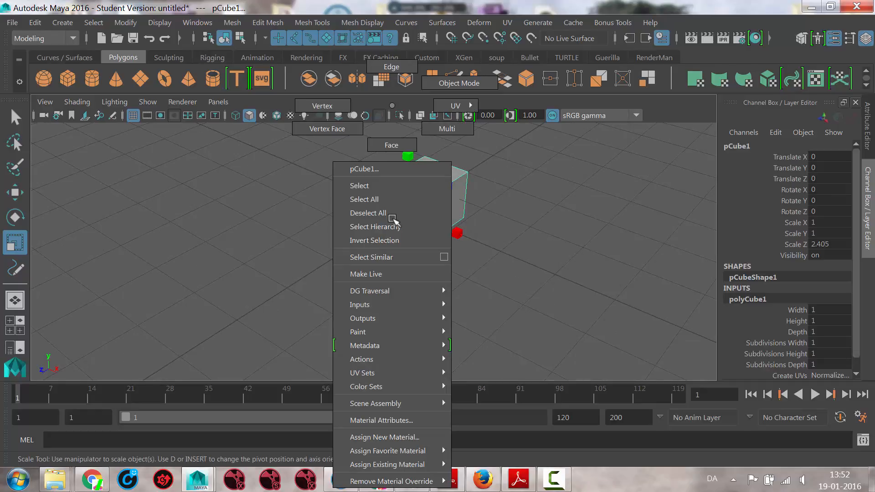
right_drag(393, 220, 391, 151)
alt+drag(474, 269, 331, 246)
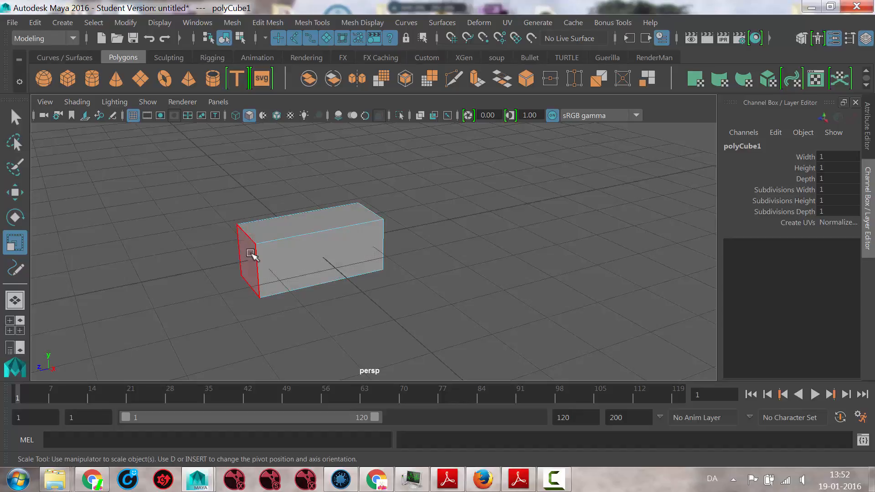
click(244, 268)
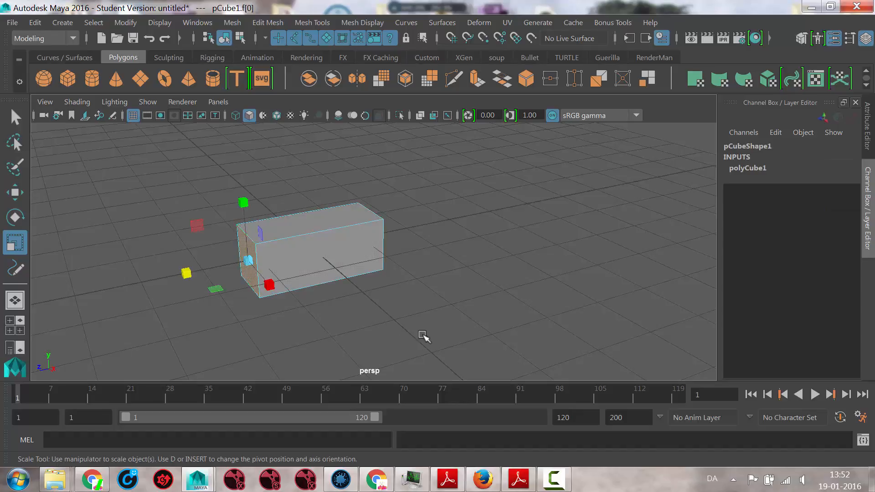
alt+drag(382, 315, 436, 265)
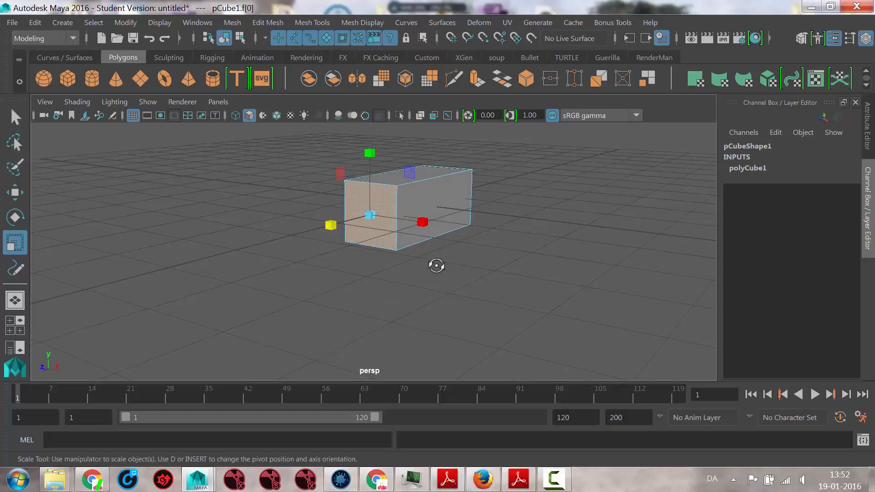
- Try extruding the end face with Thickness 0.2 and Local Translate Z about 0.631, then undo both value changes
click(256, 24)
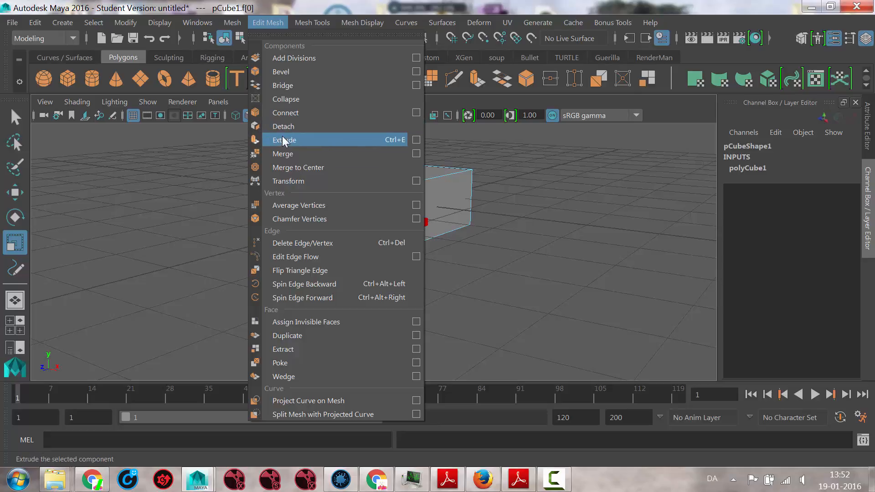
click(389, 3)
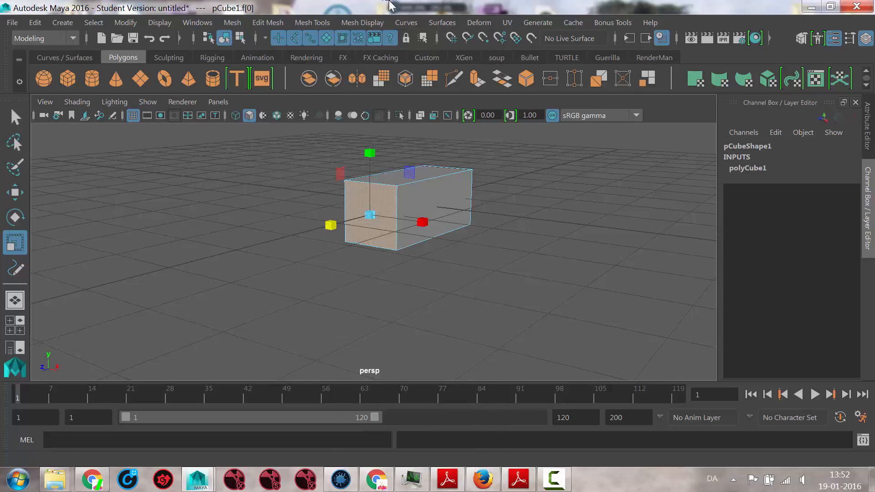
click(476, 81)
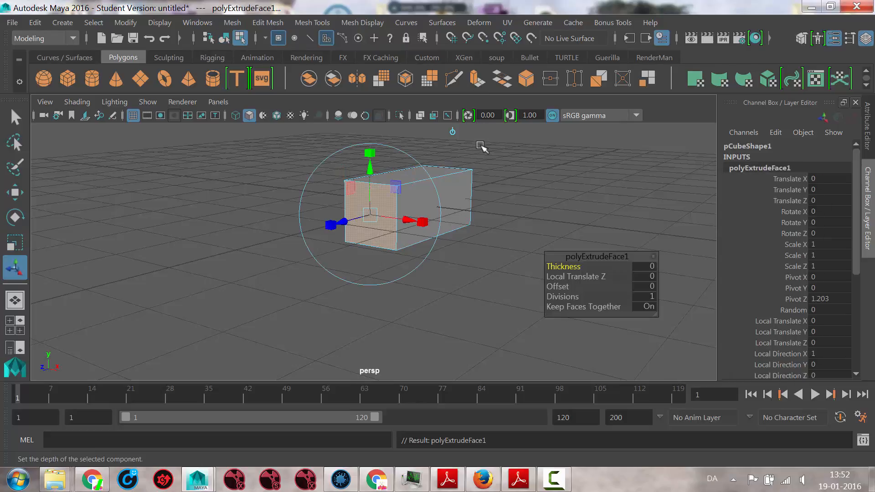
alt+drag(494, 162, 299, 201)
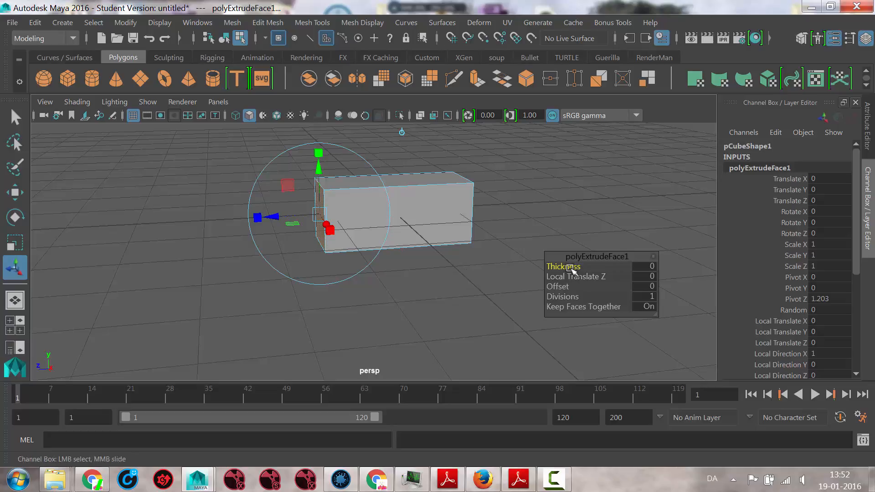
mouse_move(572, 269)
middle_down()
mouse_move(581, 270)
mouse_move(573, 270)
middle_up()
drag(294, 221, 240, 223)
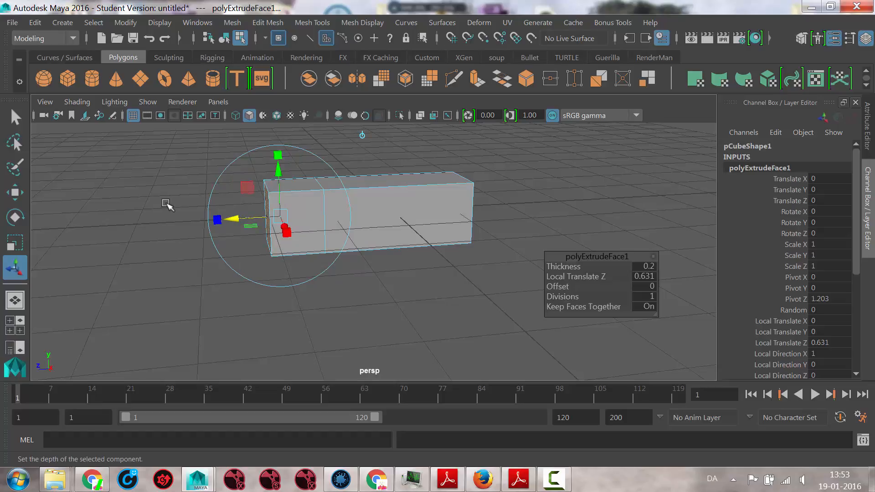
key(ctrl+z)
key(ctrl+z)
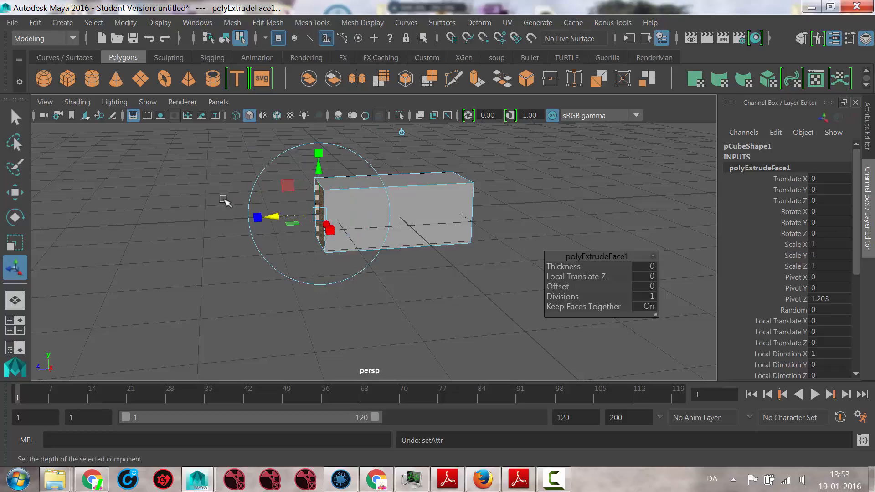
- Reselect the box's end face and move it outward along Z to about 1.803
click(224, 200)
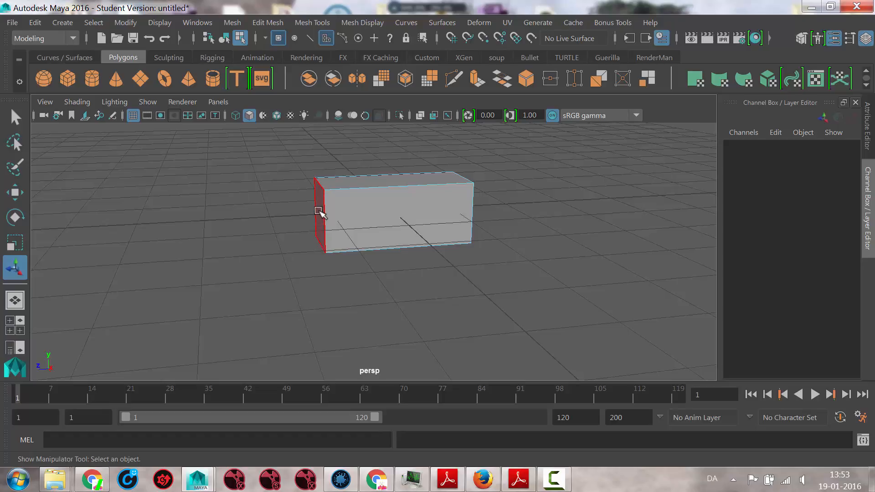
click(320, 212)
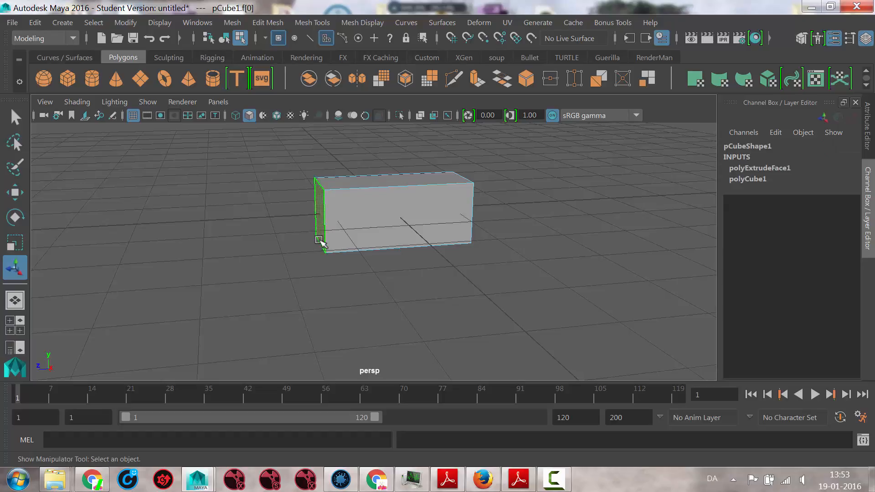
key(w)
drag(255, 218, 214, 216)
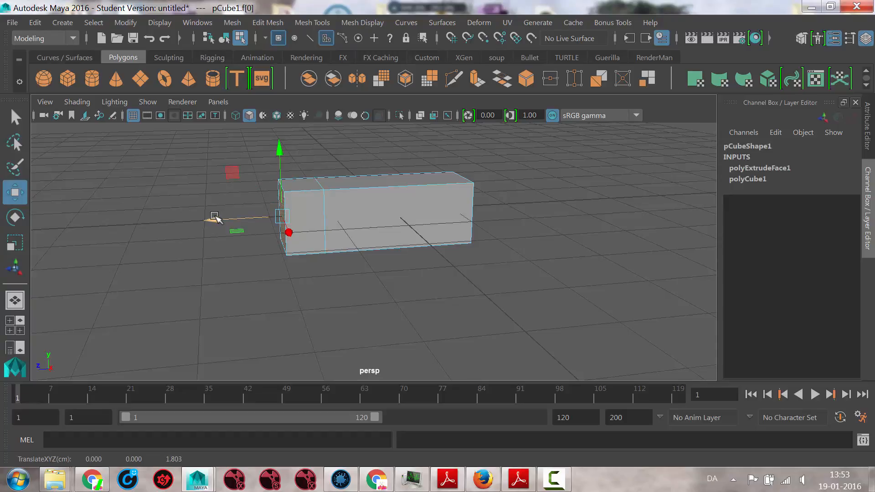
- Undo the face move, the extrusion and the face selections until the whole box is selected as an object
key(ctrl+z)
key(ctrl+z)
key(ctrl+z)
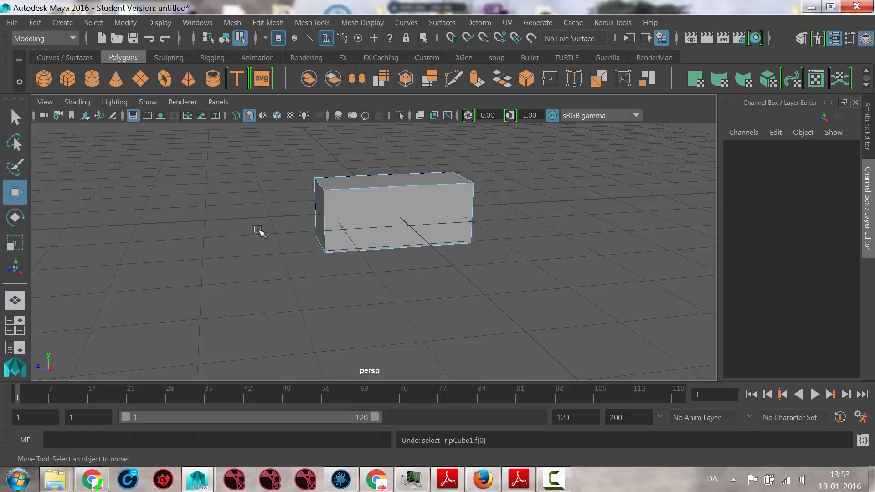
key(ctrl+z)
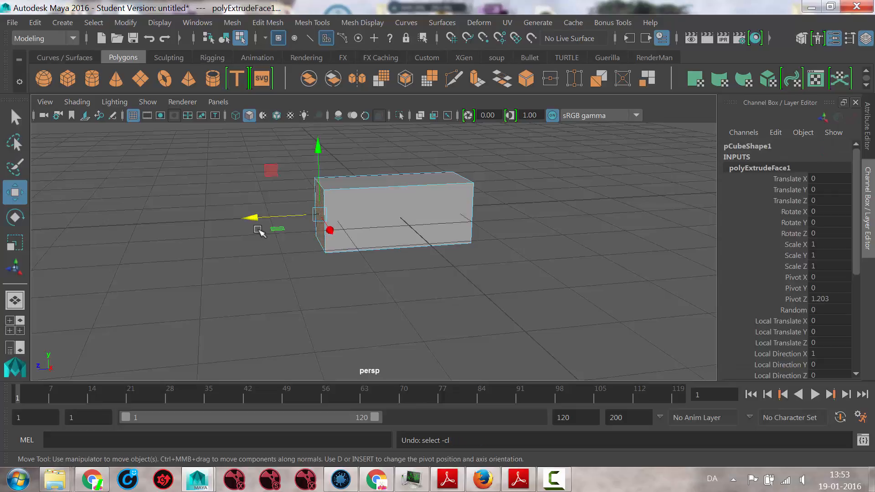
key(ctrl+z)
key(ctrl+z)
key(ctrl+z)
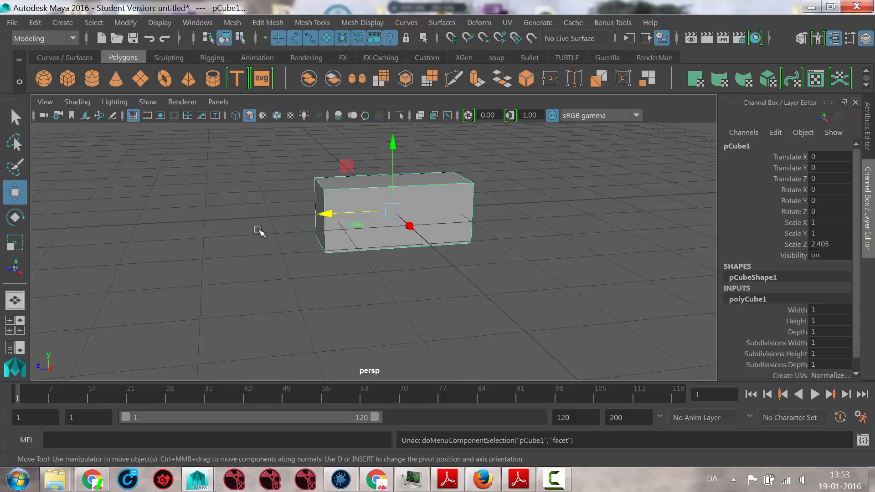
- Extrude the box's positive Z end face with Local Translate Z about 0.918 and scale it down in height and width
right_click(318, 238)
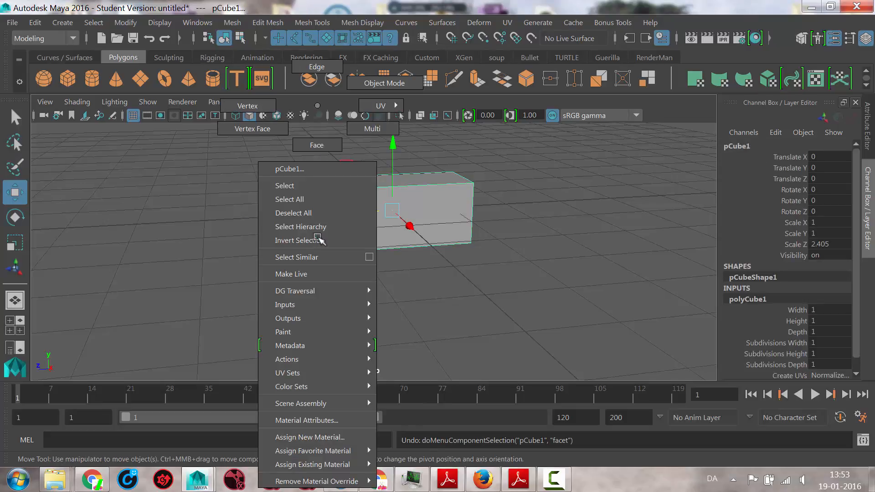
click(317, 145)
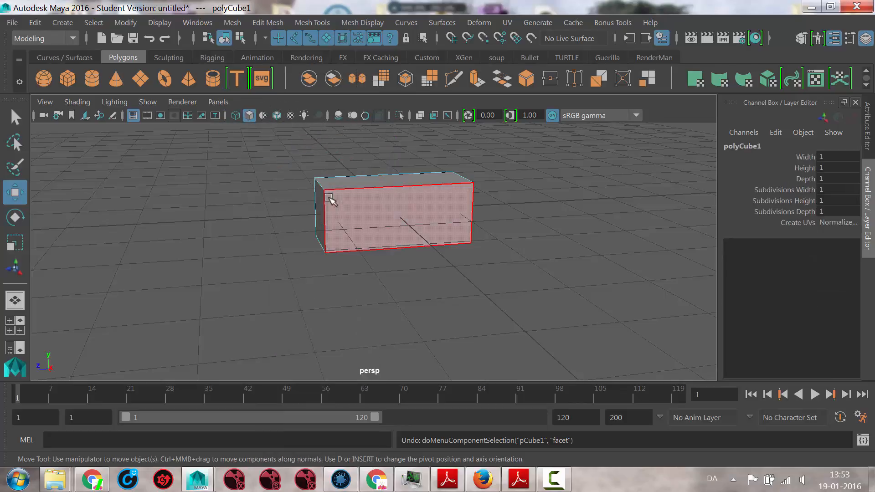
click(319, 214)
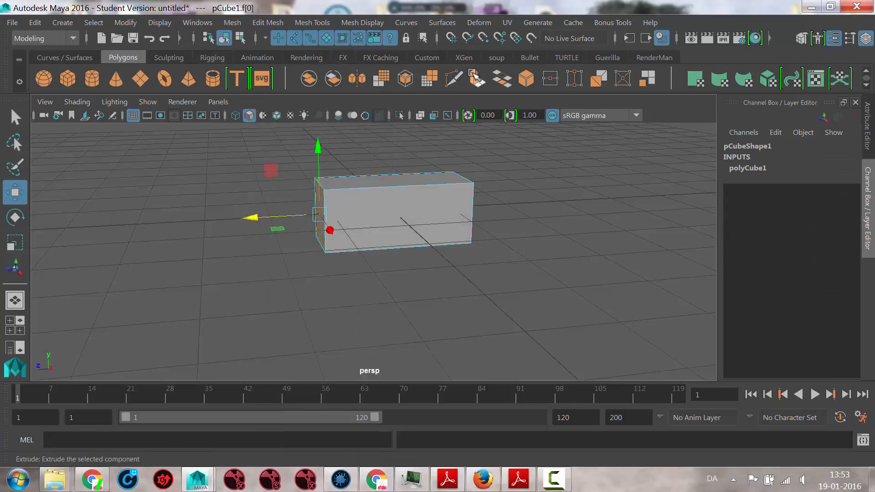
click(475, 77)
click(238, 296)
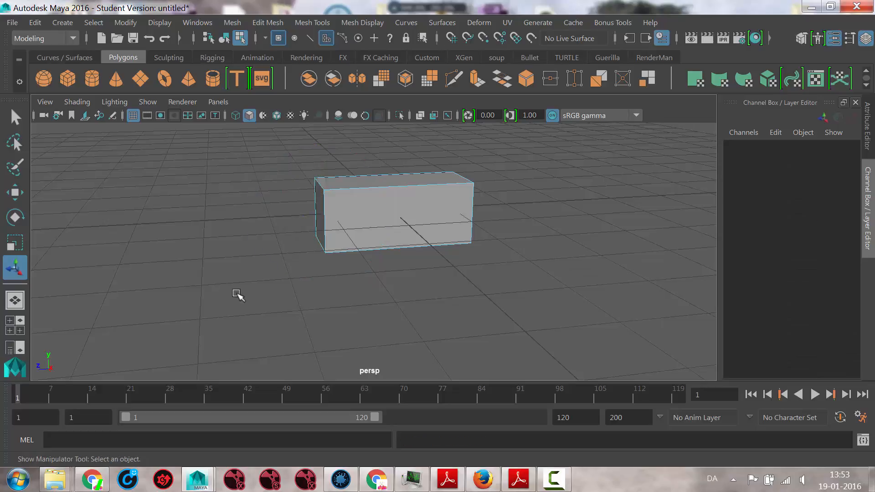
key(ctrl+z)
drag(277, 218, 214, 218)
drag(261, 159, 259, 176)
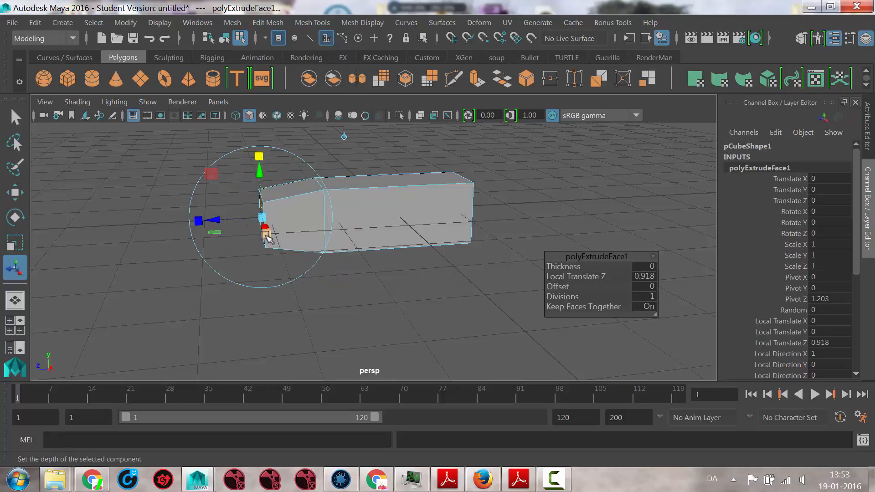
drag(267, 235, 263, 228)
- Lower the extruded end face to Local Translate Y about -0.337 and tilt it around X so its top leans outward
drag(257, 192, 261, 212)
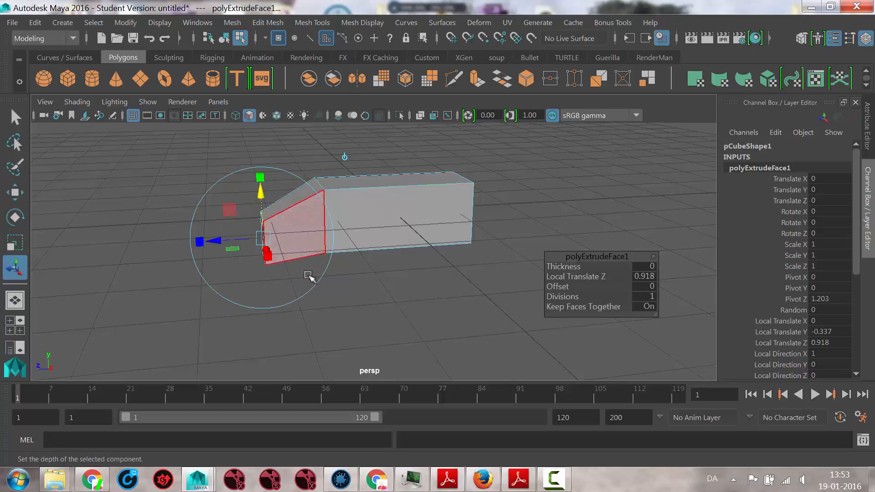
click(209, 195)
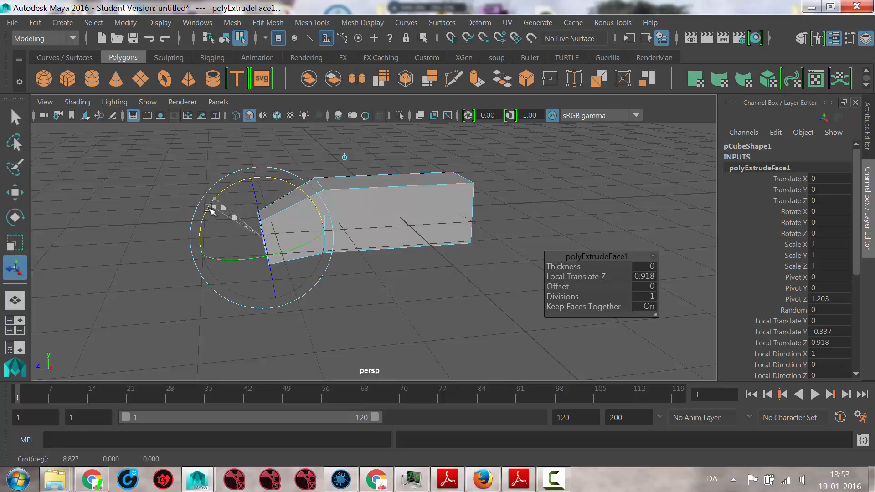
drag(214, 198, 204, 215)
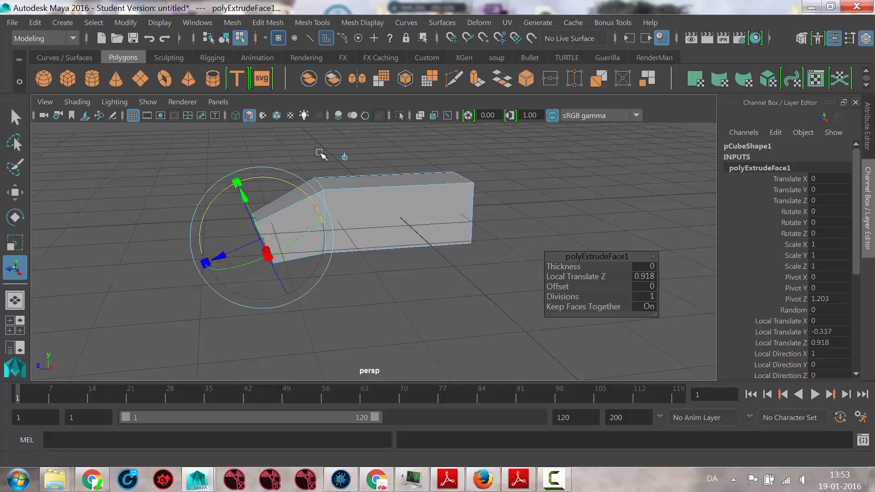
- Extrude the tilted end face again with Local Translate Z about 0.463 and Y about -0.137, scaling it smaller into a nose
click(474, 78)
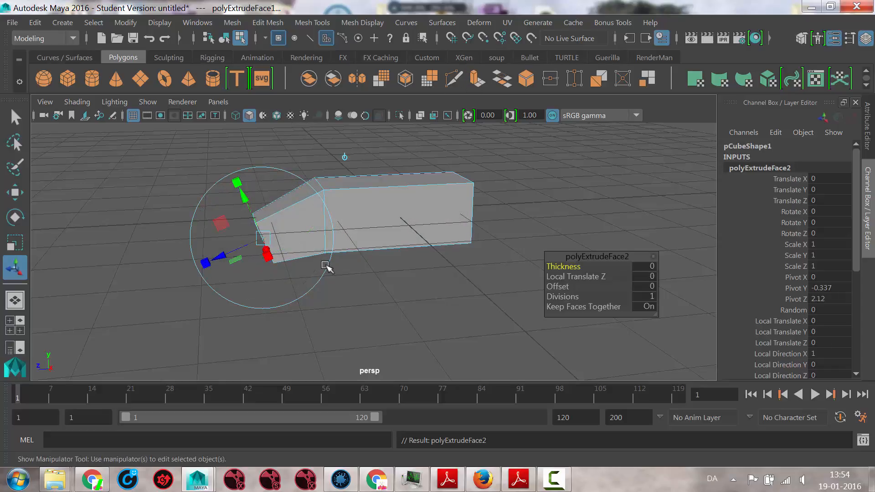
drag(228, 259, 305, 288)
drag(235, 197, 237, 205)
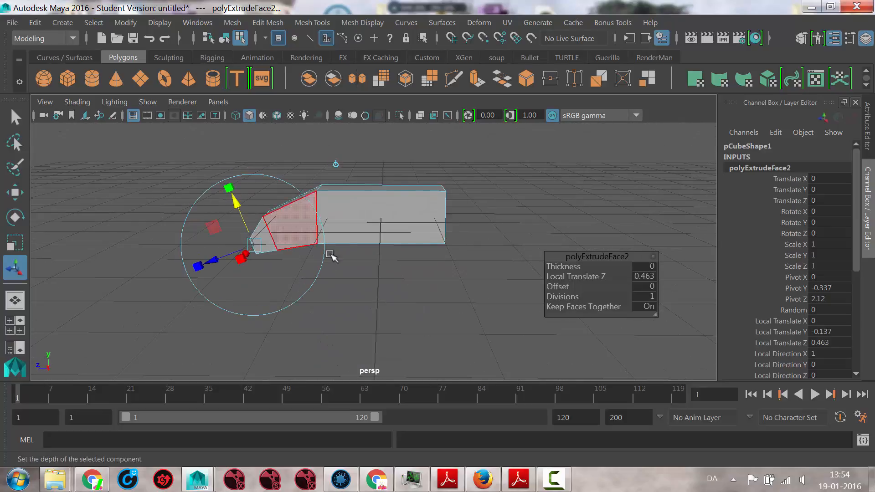
- Extrude the sloped upper face between the body and the nose and scale it inward to form an inset window panel
alt+drag(330, 250, 448, 281)
click(355, 214)
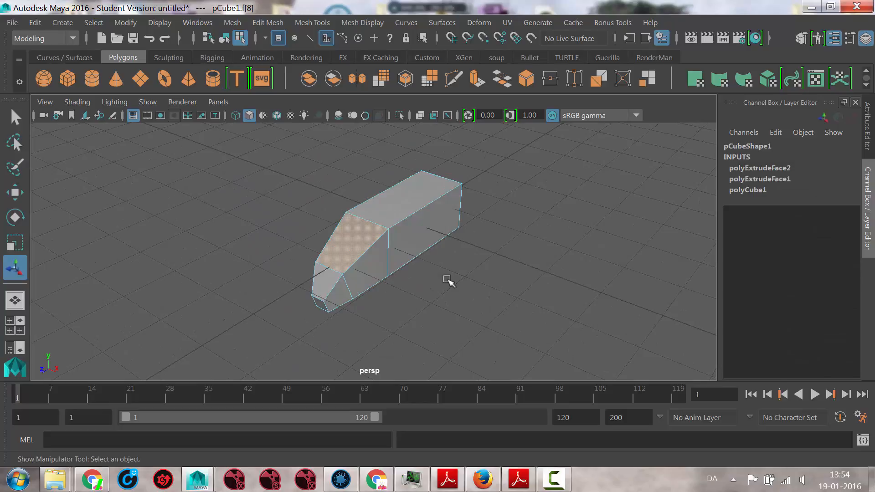
key(ctrl+e)
drag(399, 259, 384, 252)
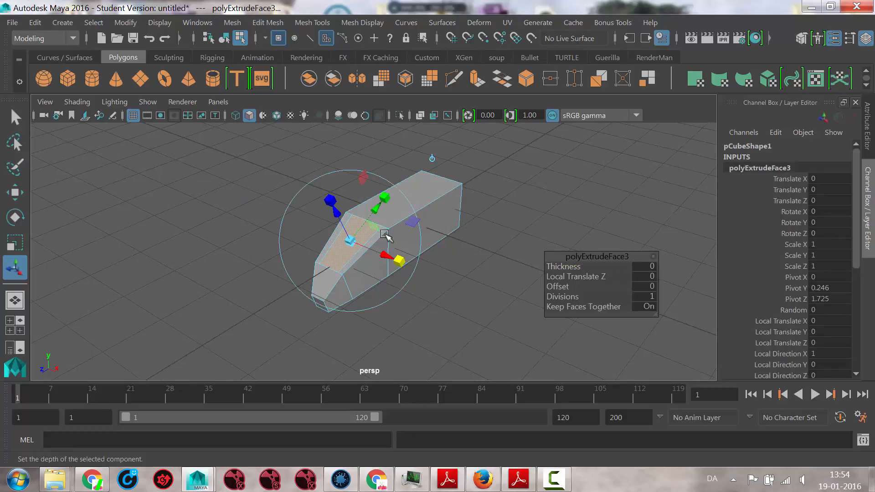
drag(383, 197, 381, 200)
alt+drag(428, 294, 395, 277)
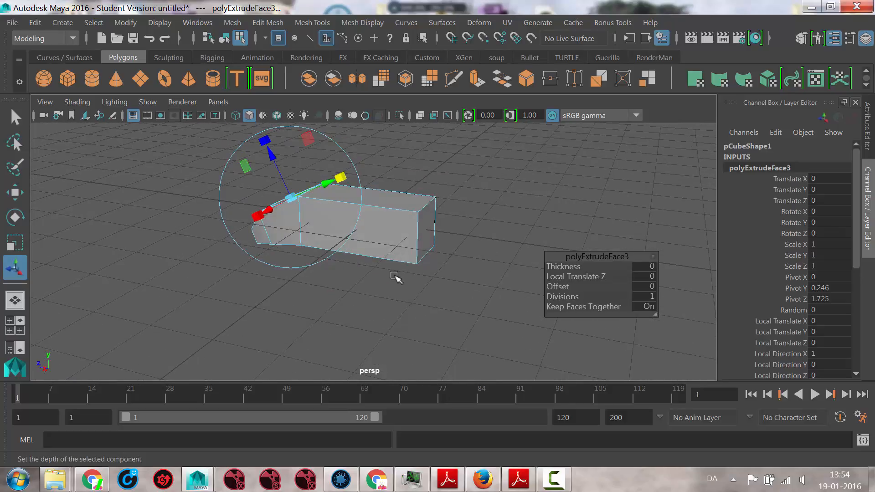
- Extrude both long side faces of the main body outward with Local Translate Z about 1.021, tapering their height slightly
click(395, 241)
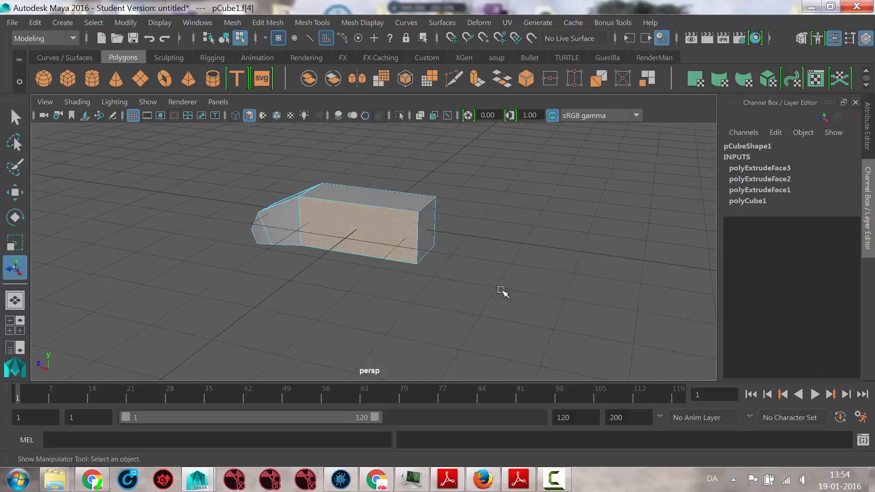
alt+drag(499, 288, 404, 288)
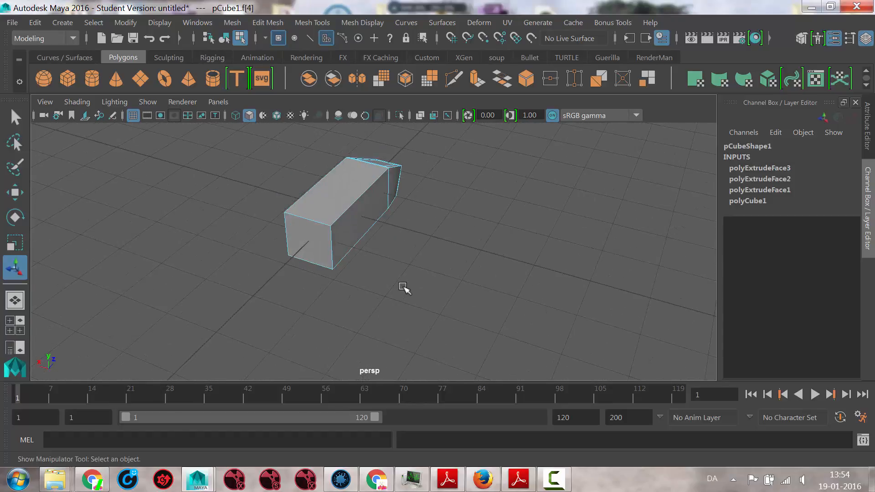
shift+click(362, 222)
alt+drag(442, 295, 471, 231)
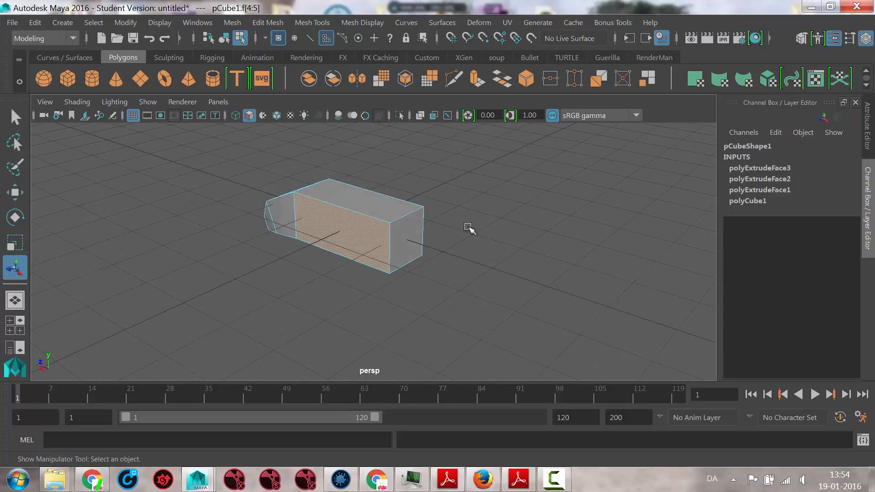
click(476, 80)
drag(313, 248, 343, 243)
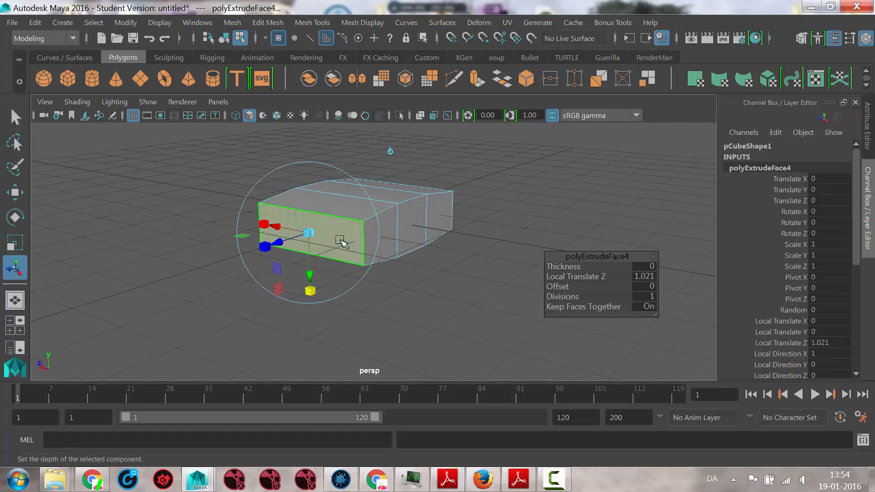
- Extrude both outer side faces again, flatten them into thin horizontal strips and set Local Translate Z to about 0.053
click(478, 78)
drag(310, 290, 309, 241)
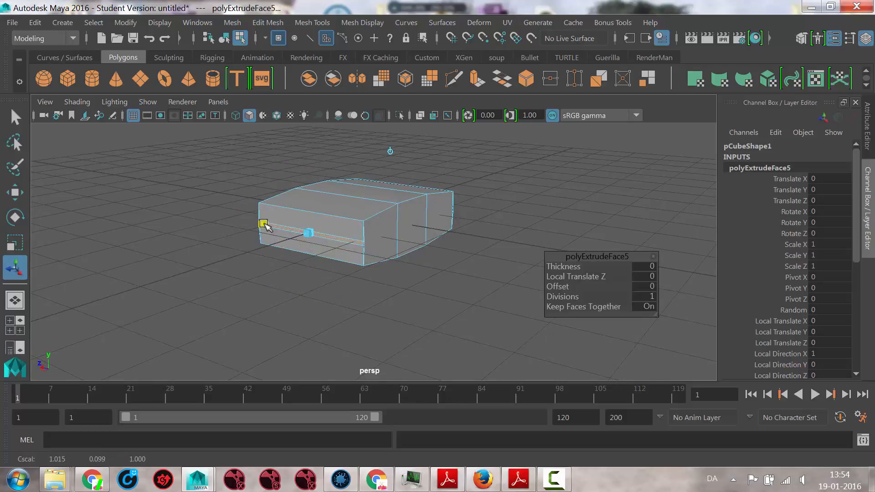
alt+drag(262, 226, 220, 259)
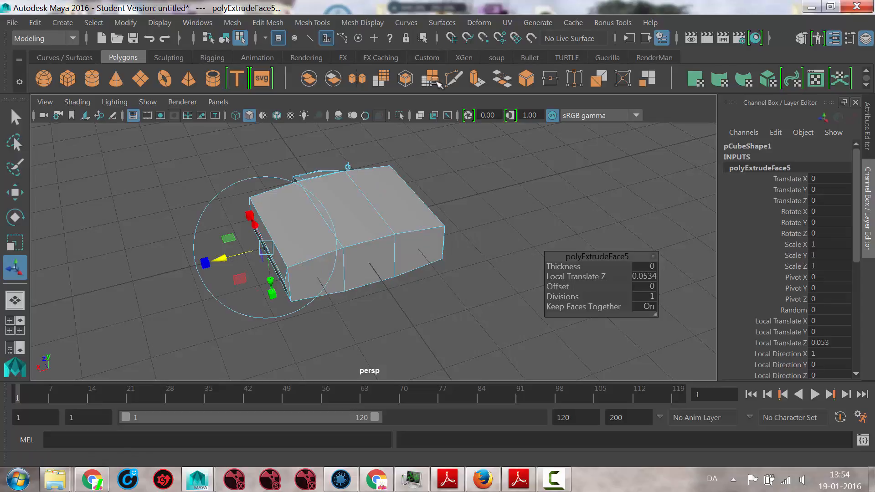
- Extrude the thin side strips into wings with Local Translate Z about 1.583 and sweep the tapered tips with Local Translate X about -0.531
click(477, 78)
drag(218, 259, 141, 273)
alt+drag(203, 330, 289, 333)
alt+middle_drag(442, 273, 450, 216)
scroll(449, 218, down, 2)
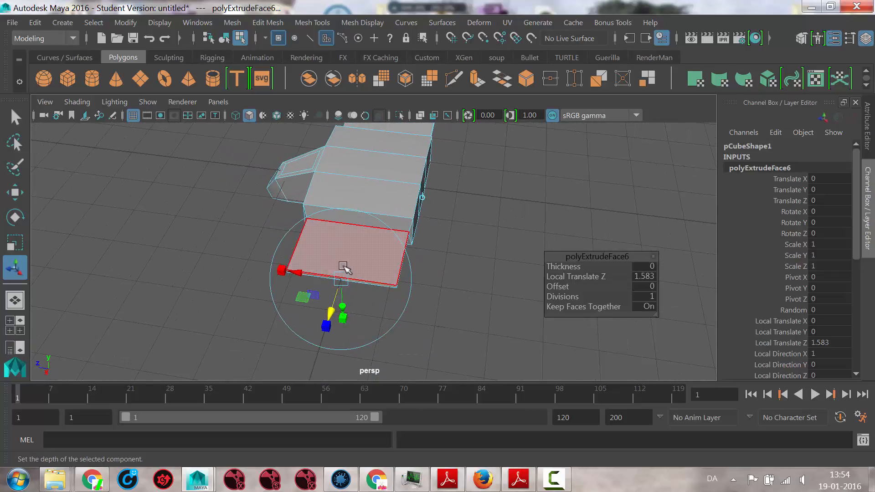
drag(294, 273, 329, 278)
alt+drag(446, 207, 406, 213)
alt+middle_drag(379, 250, 319, 294)
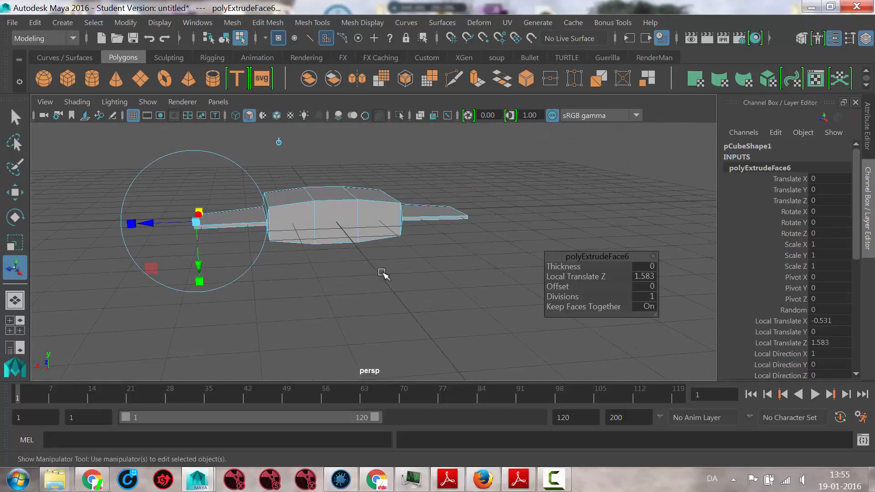
alt+right_drag(381, 273, 269, 269)
alt+drag(356, 269, 350, 260)
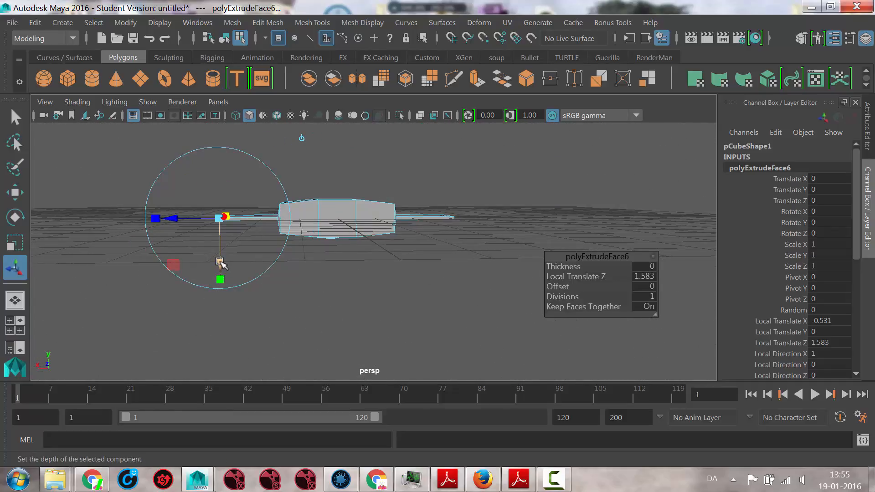
drag(221, 263, 239, 256)
key(ctrl+z)
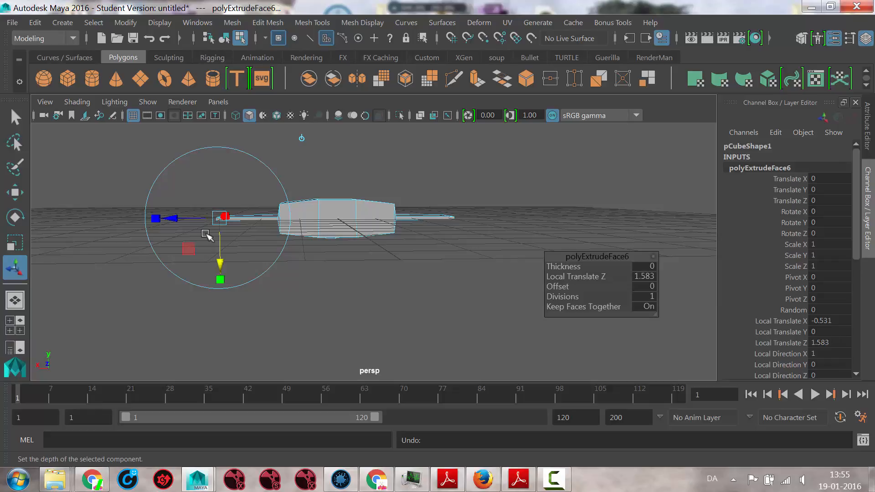
- Switch the extrude manipulator to world axes, lower both wing tips to Translate Y about -0.322 and return it to local axes
alt+drag(373, 339, 363, 363)
alt+drag(283, 291, 300, 270)
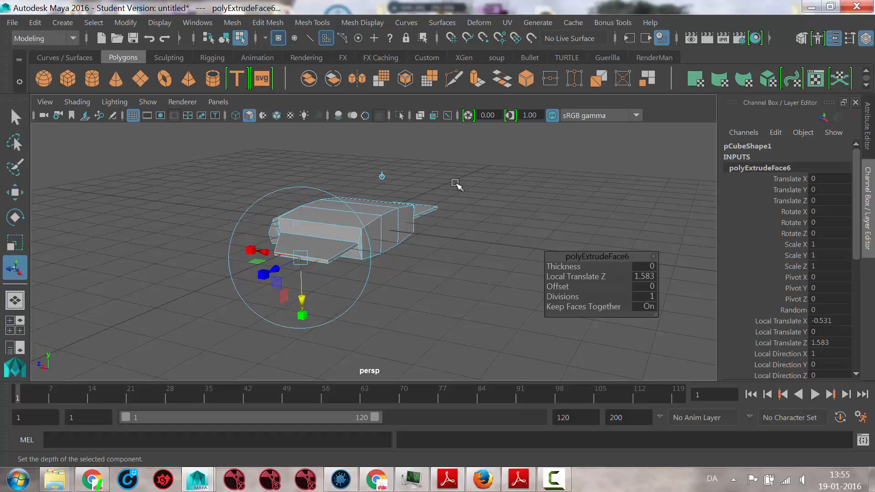
alt+drag(491, 202, 455, 213)
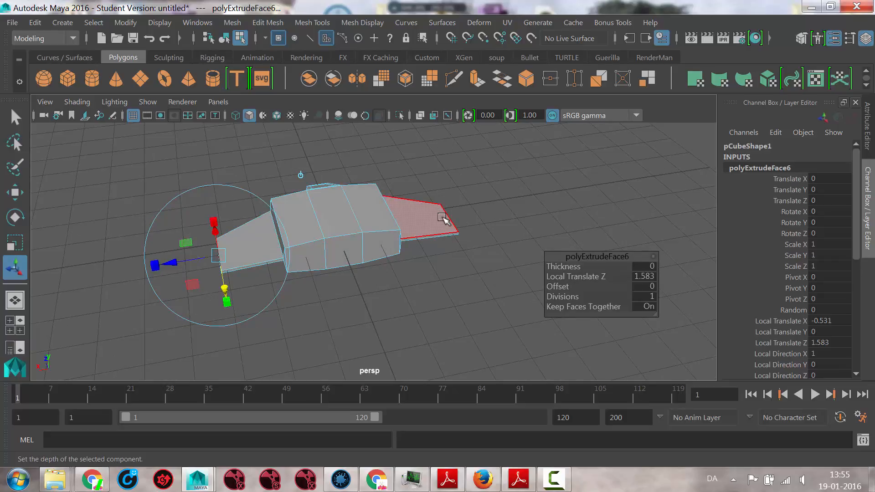
alt+drag(362, 242, 378, 210)
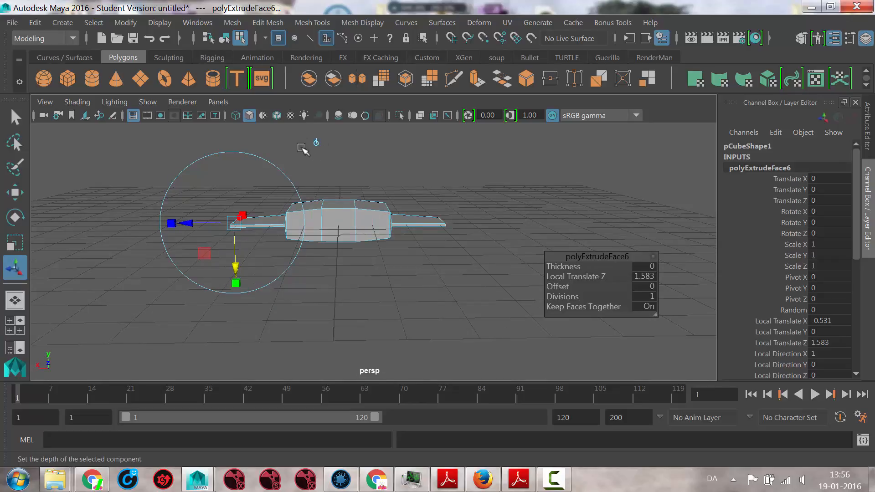
click(316, 144)
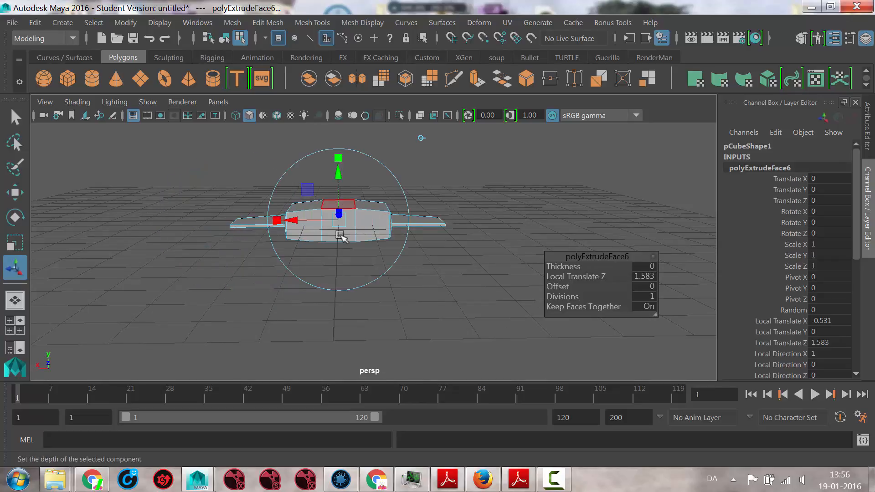
drag(336, 165, 335, 190)
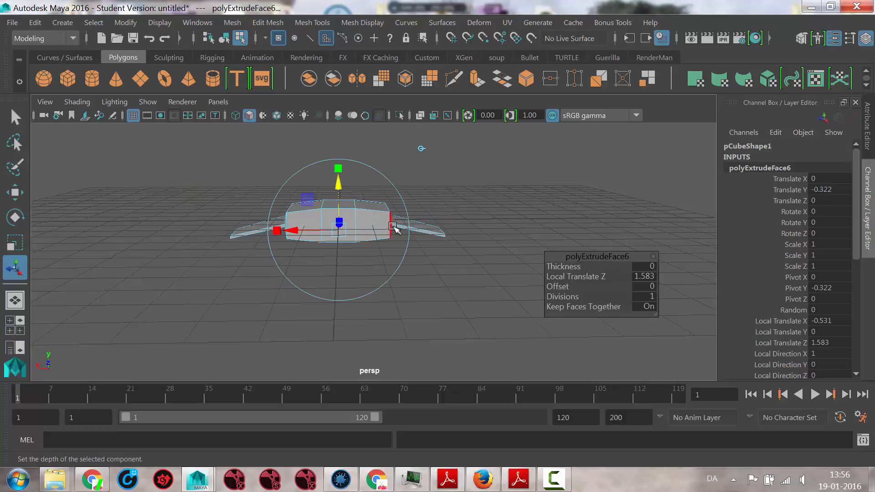
click(421, 148)
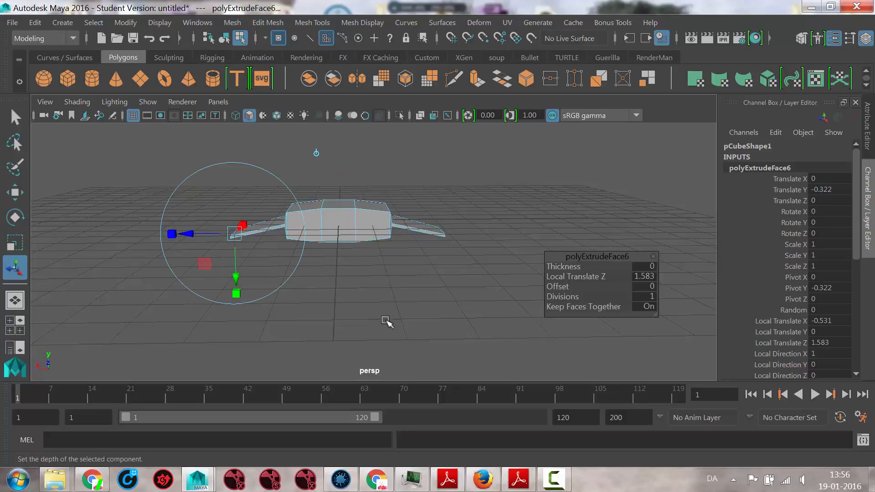
- Extrude the middle top face of the body, shrink it into a small strip and shift it with Local Translate Y about 0.658 and Z about 0.047
alt+drag(387, 321, 451, 336)
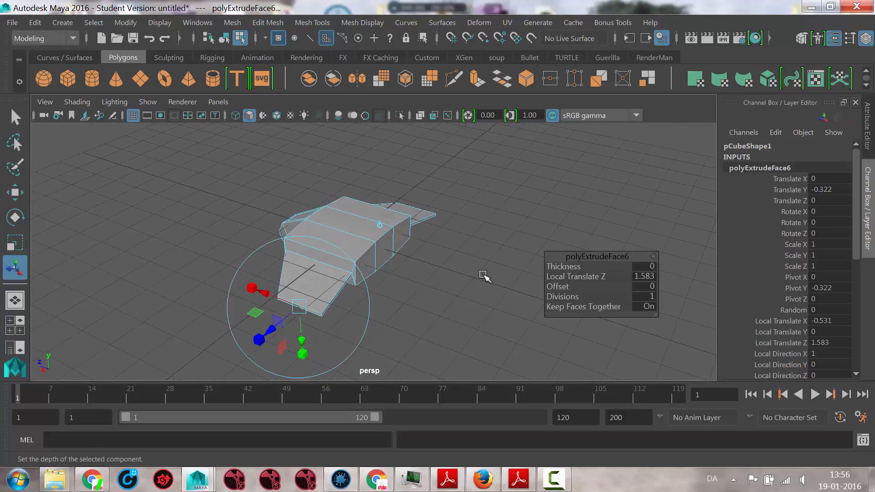
alt+drag(483, 276, 443, 270)
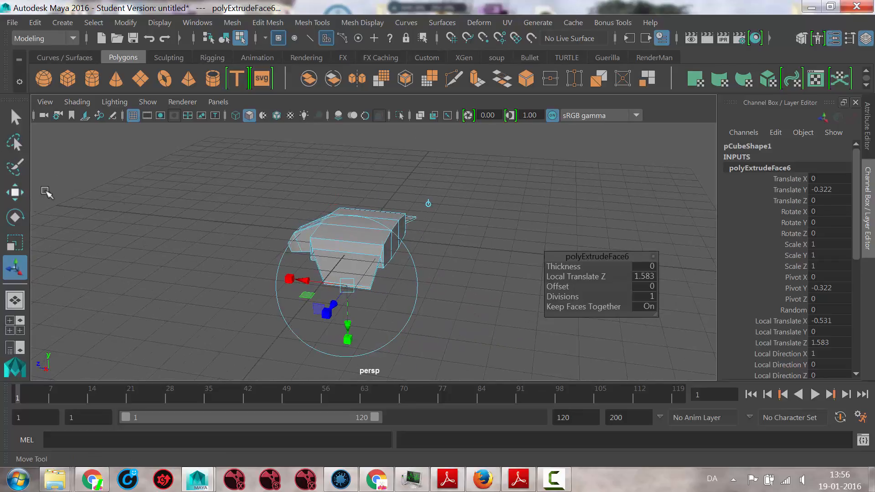
key(w)
alt+drag(379, 188, 486, 239)
alt+right_drag(487, 238, 497, 252)
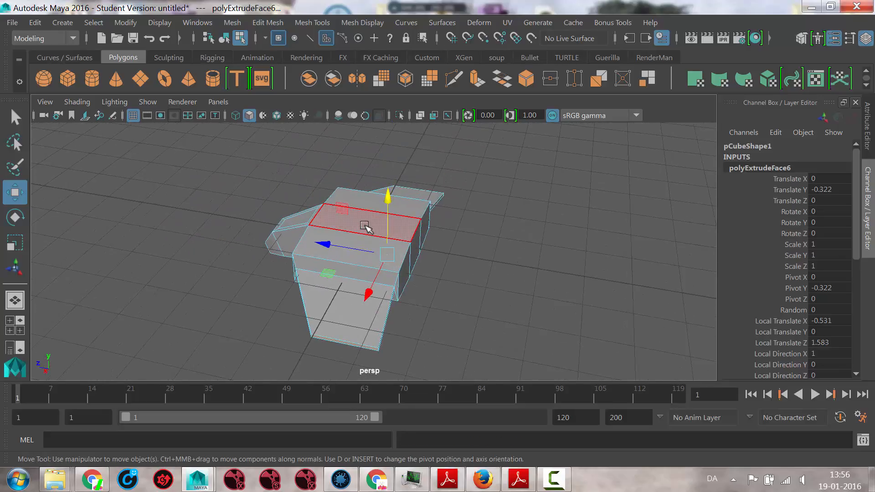
alt+drag(365, 226, 524, 230)
click(523, 231)
click(397, 215)
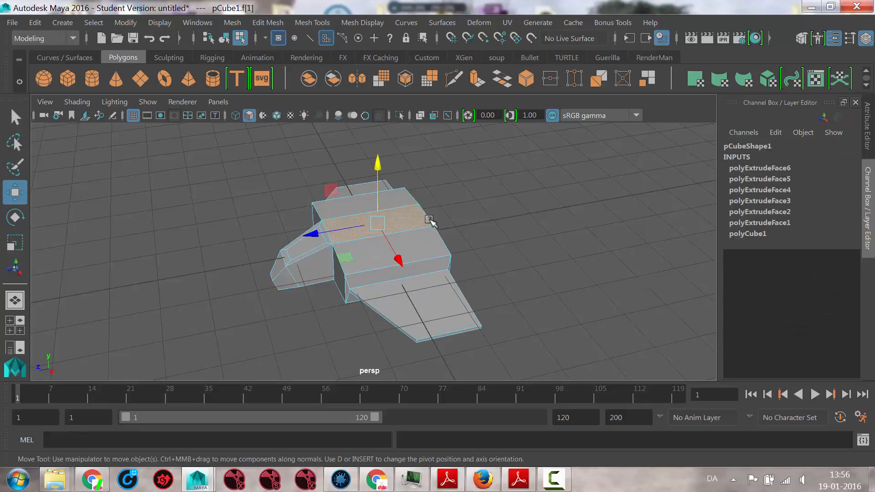
click(477, 78)
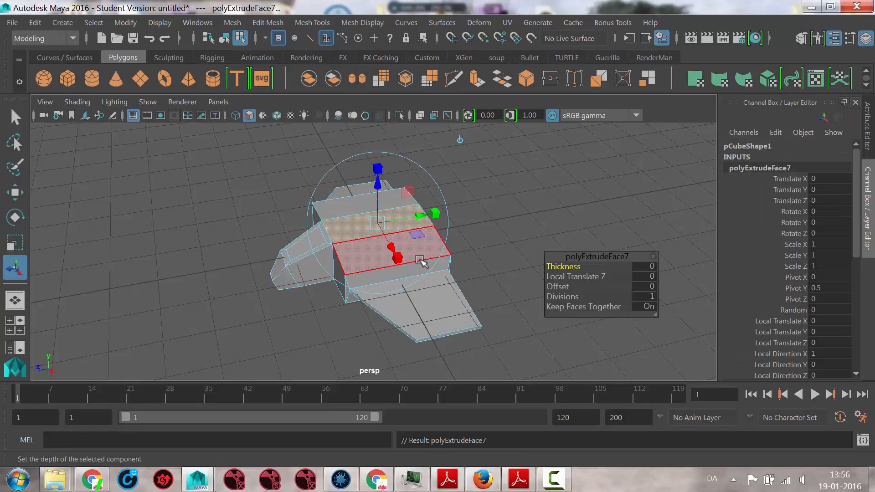
drag(397, 257, 389, 218)
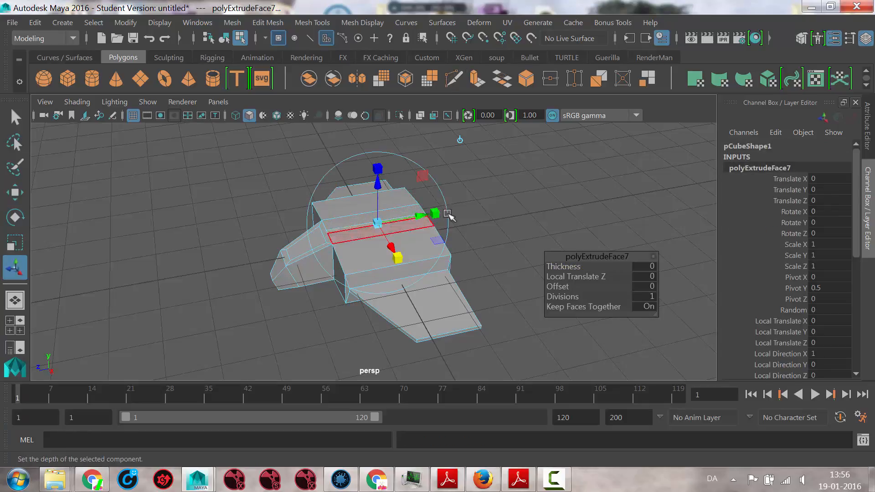
mouse_move(448, 214)
mouse_down()
mouse_move(395, 213)
mouse_move(447, 211)
mouse_up()
drag(403, 180, 484, 147)
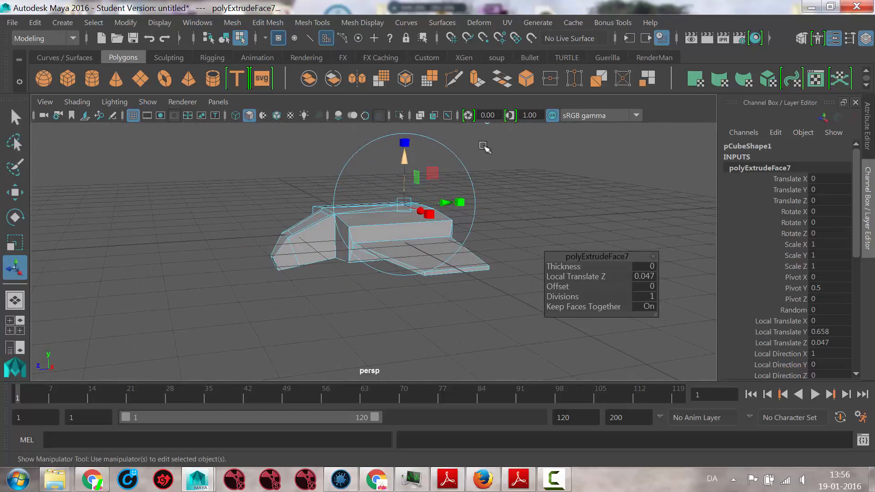
- Extrude the small top face upward into a tail fin, slant it toward the rear and clear the selection
click(477, 79)
drag(407, 163, 406, 143)
drag(443, 186, 454, 185)
alt+drag(491, 229, 385, 251)
alt+drag(385, 328, 493, 305)
click(462, 333)
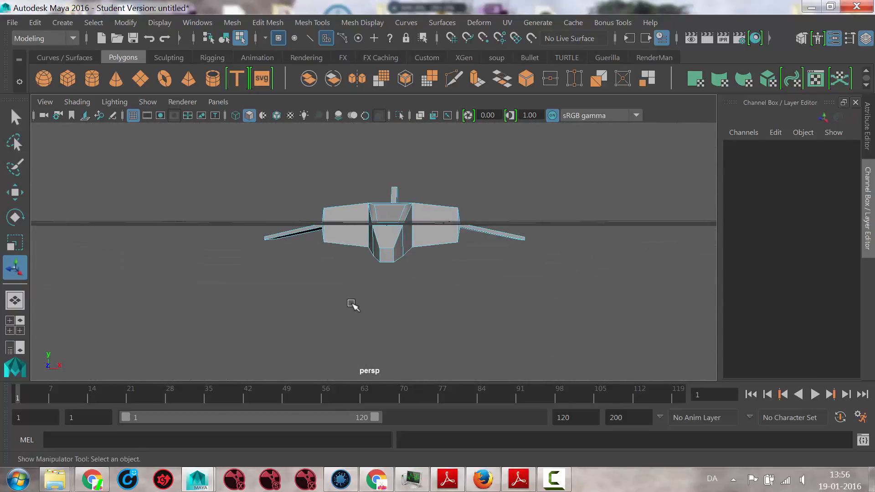
- Extrude the front and rear faces of both side blocks together with an Offset of 0.2 to create inset faces
alt+drag(354, 305, 390, 316)
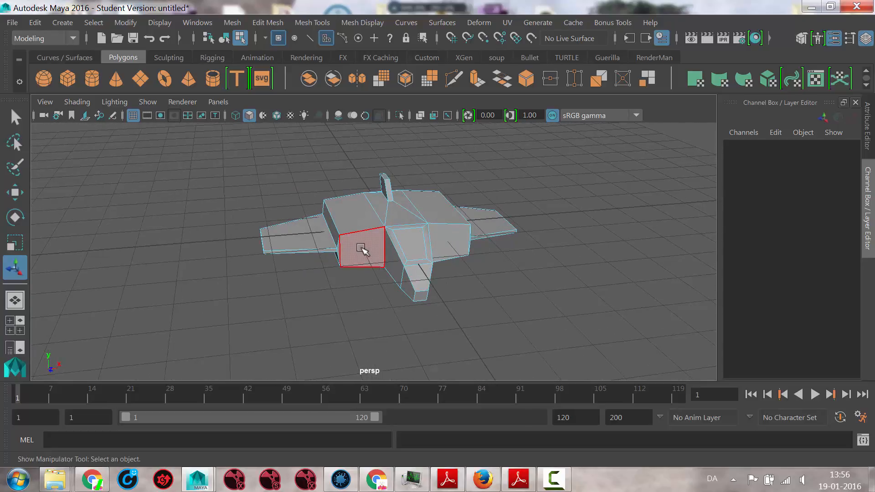
click(382, 263)
alt+drag(518, 288, 453, 260)
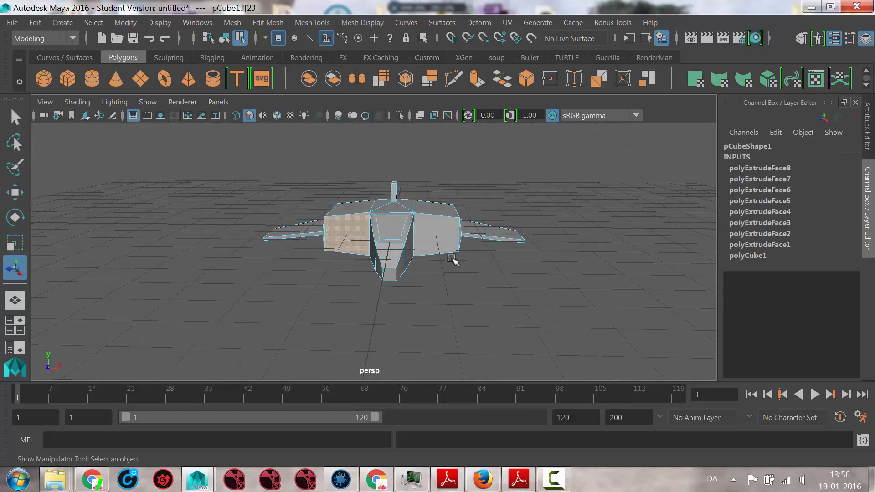
click(428, 235)
alt+drag(611, 303, 410, 304)
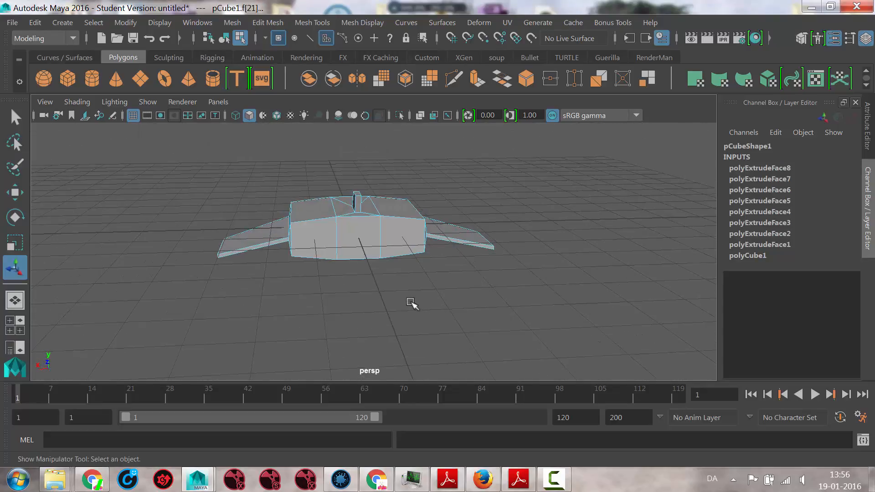
click(319, 239)
shift+click(413, 239)
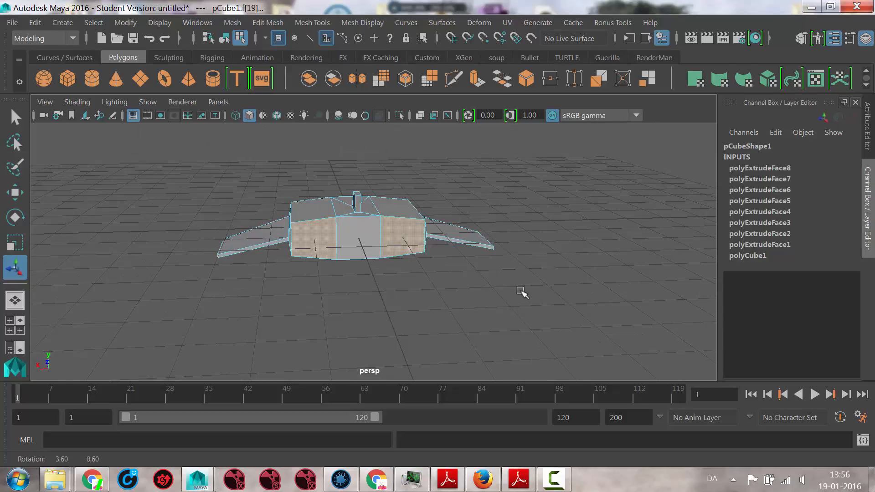
alt+drag(521, 293, 370, 285)
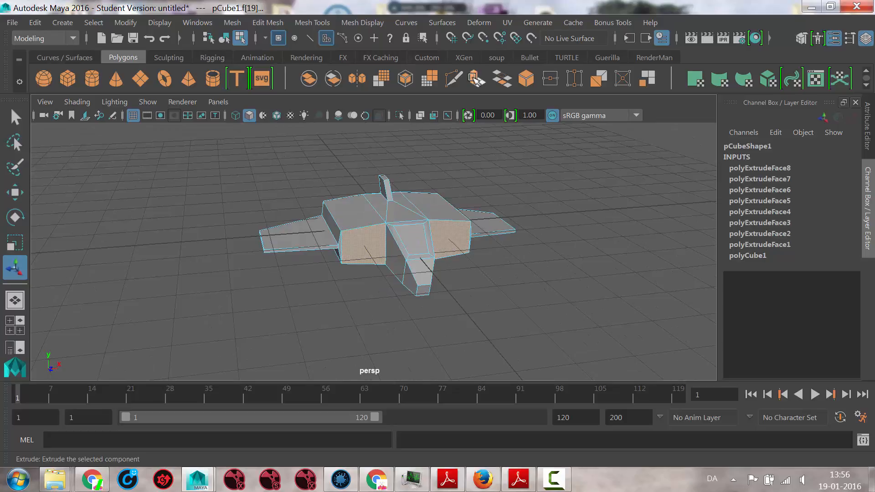
click(476, 79)
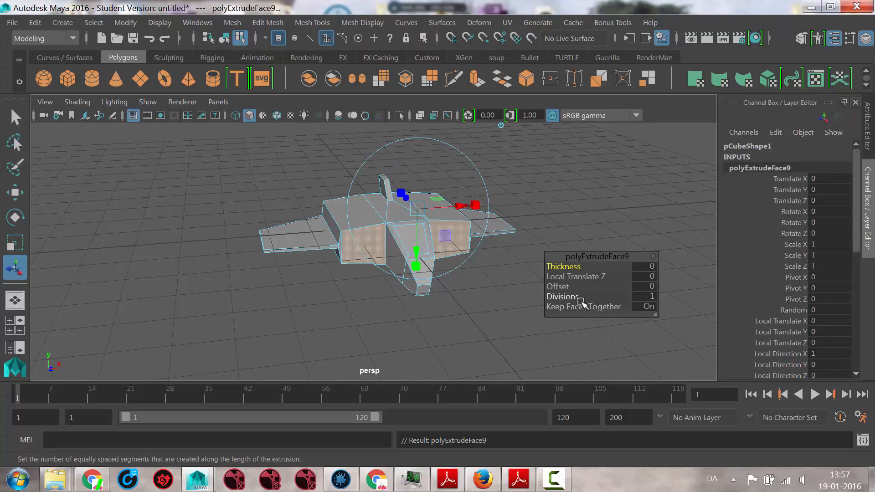
drag(560, 287, 565, 291)
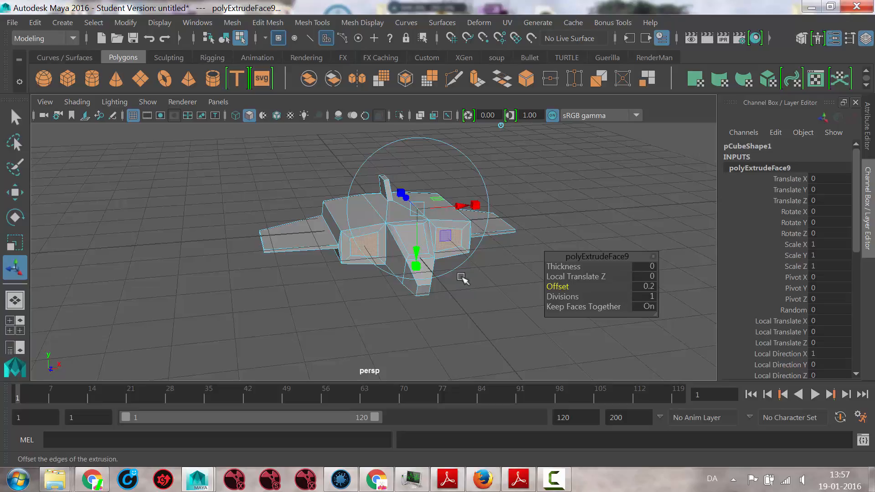
alt+drag(452, 308, 391, 319)
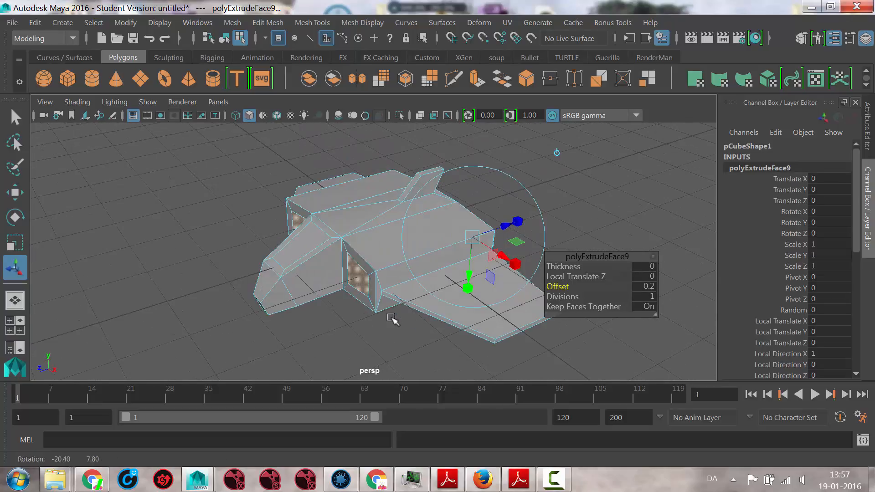
- Extrude the inset faces of both side blocks inward with a Thickness of -1.2 to hollow out the engine openings
click(479, 80)
mouse_move(566, 268)
mouse_down()
mouse_move(577, 269)
mouse_move(558, 268)
mouse_up()
alt+drag(434, 293, 418, 284)
drag(572, 269, 504, 332)
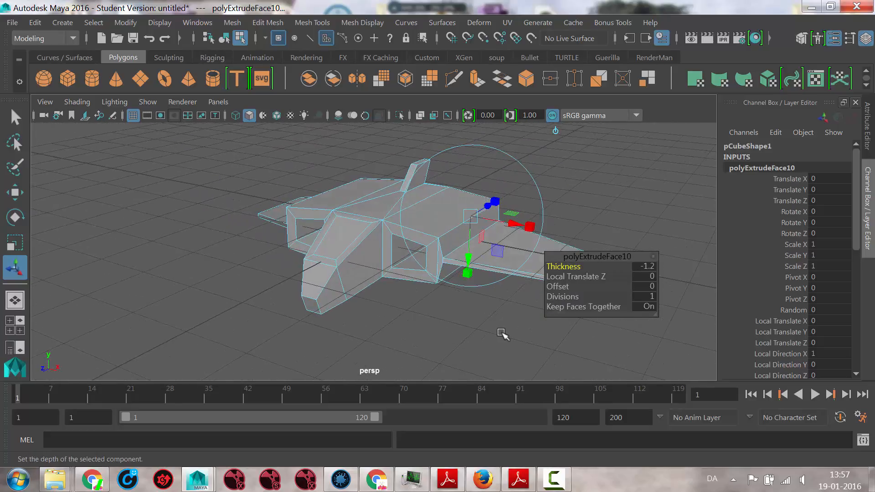
- Return to object mode, clear the selection and select the whole spaceship
right_click(350, 224)
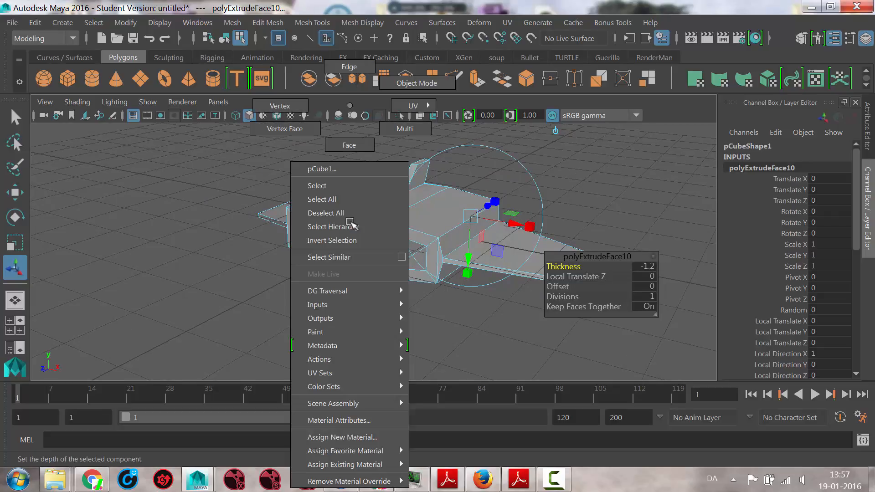
click(413, 83)
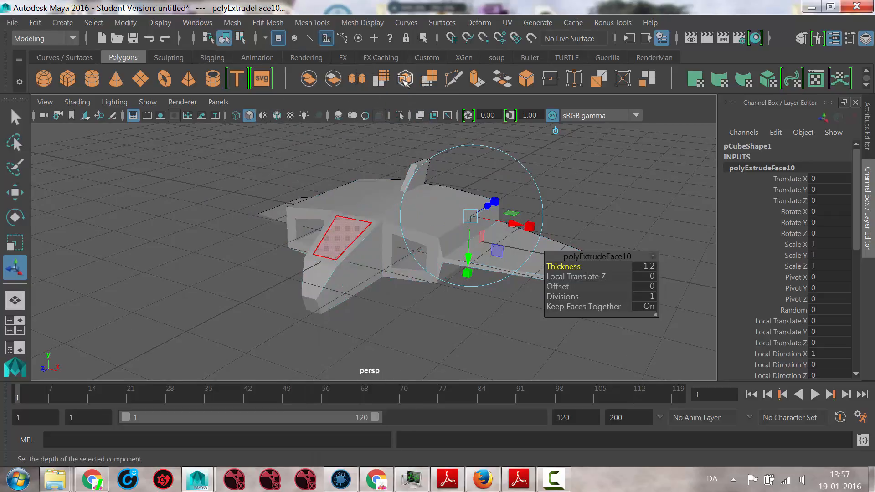
click(205, 250)
alt+drag(264, 276, 365, 225)
click(496, 244)
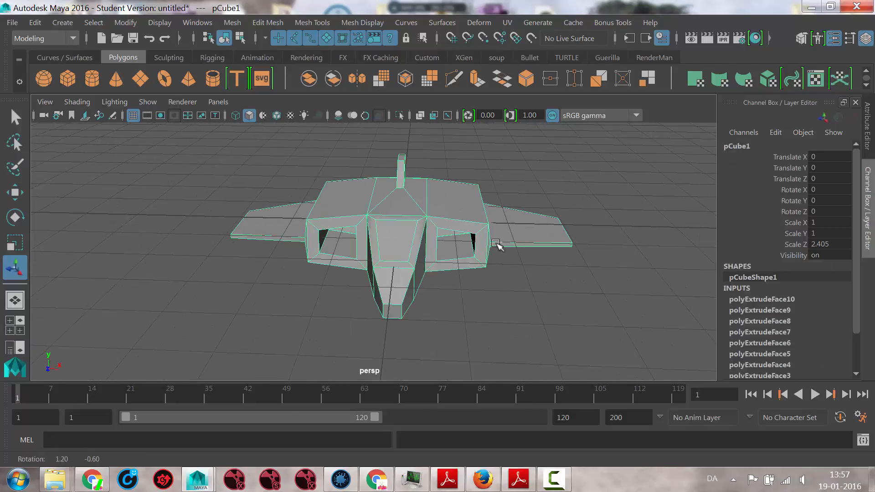
alt+drag(496, 243, 474, 283)
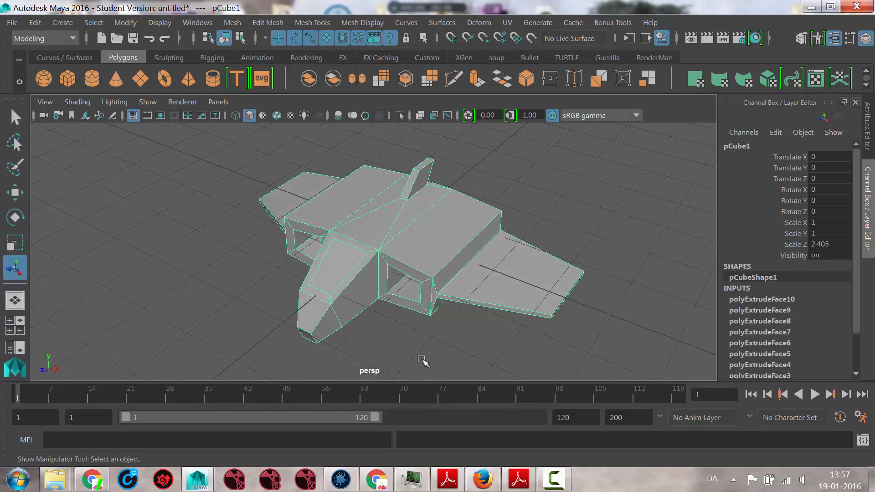
alt+drag(438, 367, 407, 366)
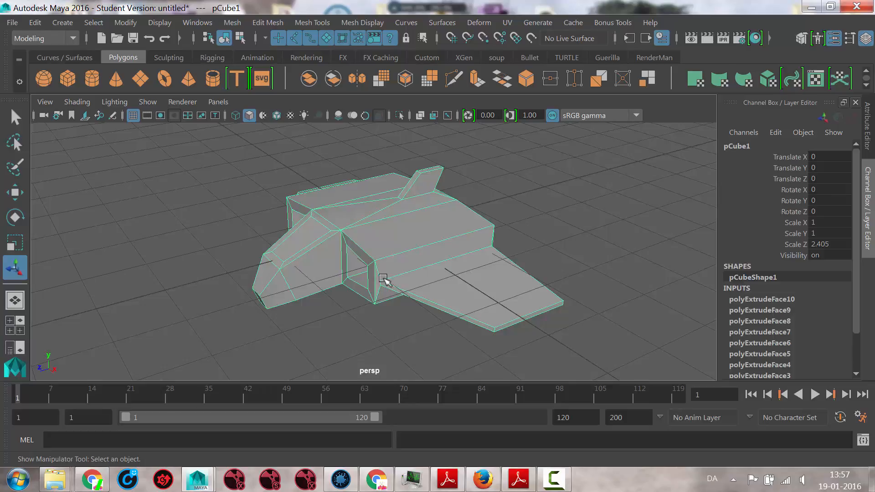
- Compare the spaceship's smooth preview with its unsmoothed display, ending with the smooth preview inside its polygon cage
key(3)
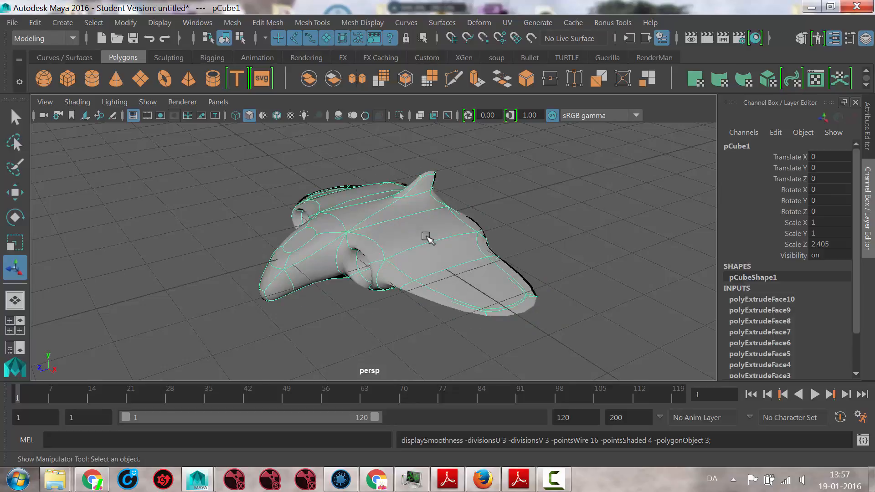
alt+drag(427, 236, 319, 247)
key(3)
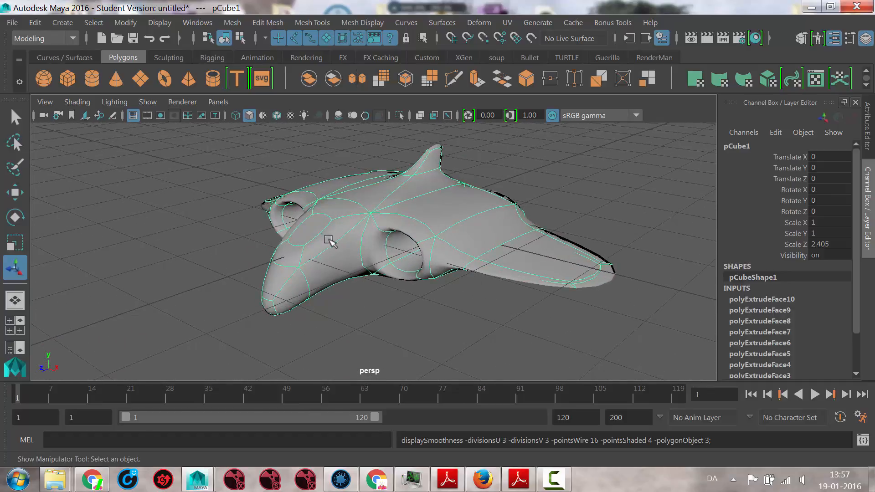
key(1)
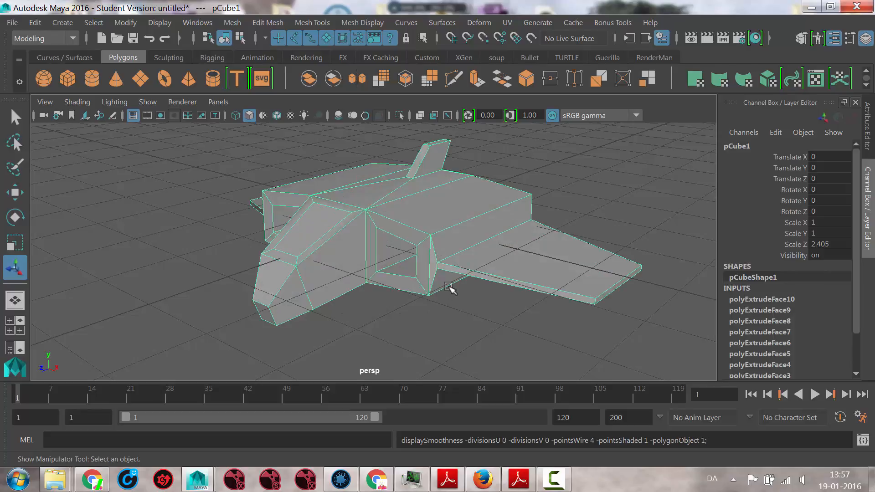
key(3)
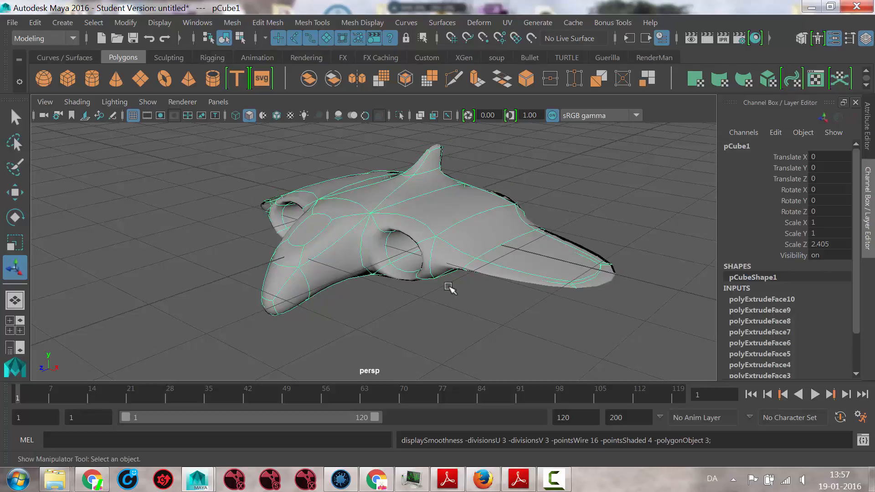
key(2)
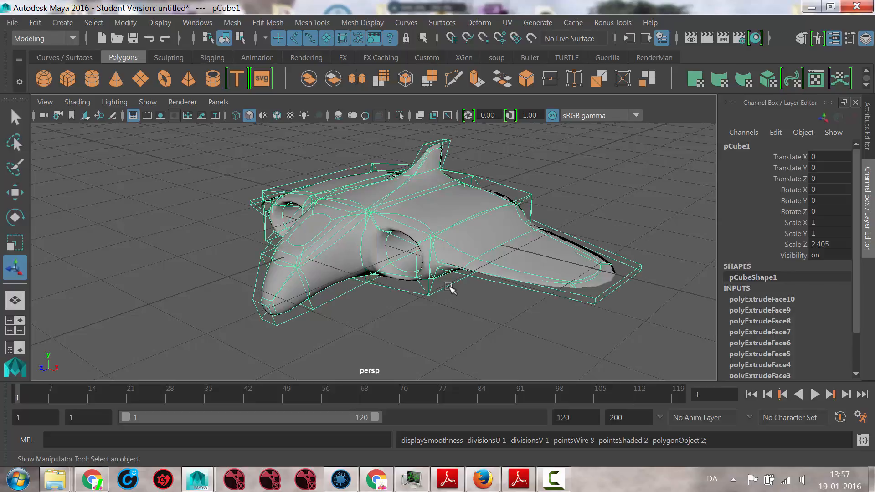
- Try to move the body's rear upper corner vertex on the polygon cage and undo the move
alt+drag(463, 302, 482, 303)
right_drag(494, 211, 507, 156)
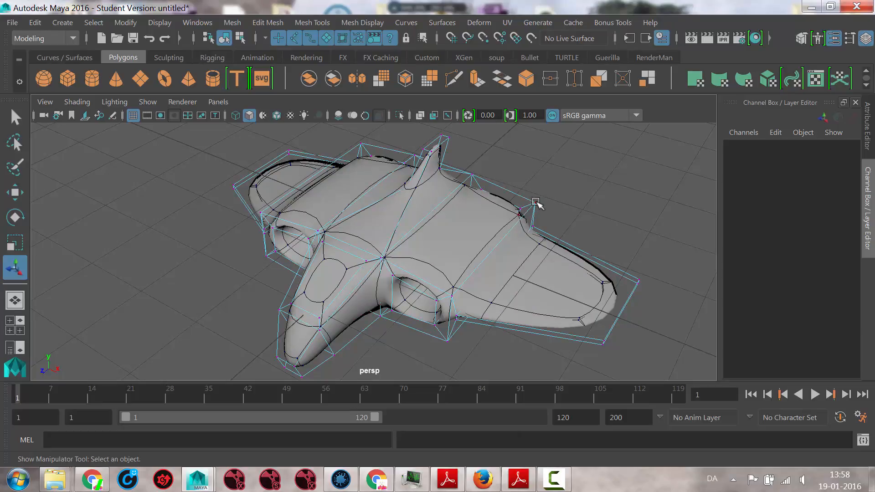
click(536, 202)
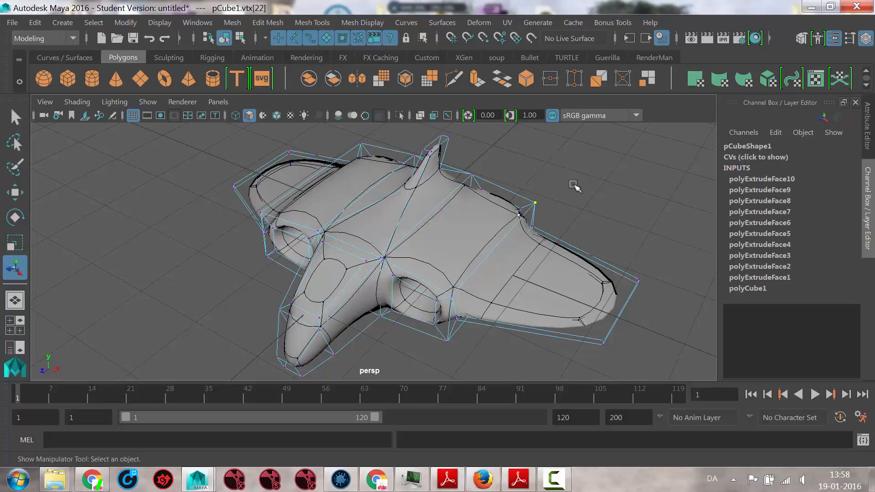
key(w)
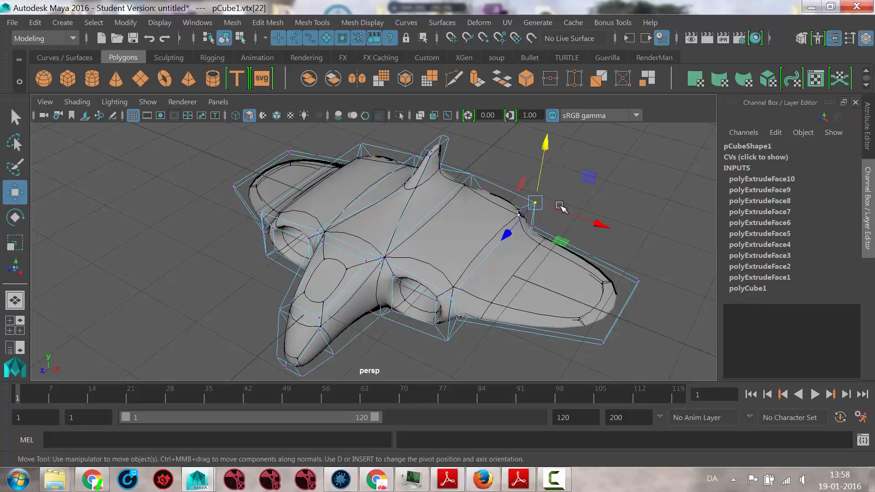
mouse_move(531, 201)
mouse_down()
mouse_move(637, 162)
mouse_move(469, 201)
mouse_move(657, 166)
mouse_move(479, 201)
mouse_move(533, 200)
mouse_move(679, 166)
mouse_move(657, 162)
mouse_move(520, 211)
mouse_move(537, 193)
mouse_up()
key(ctrl+z)
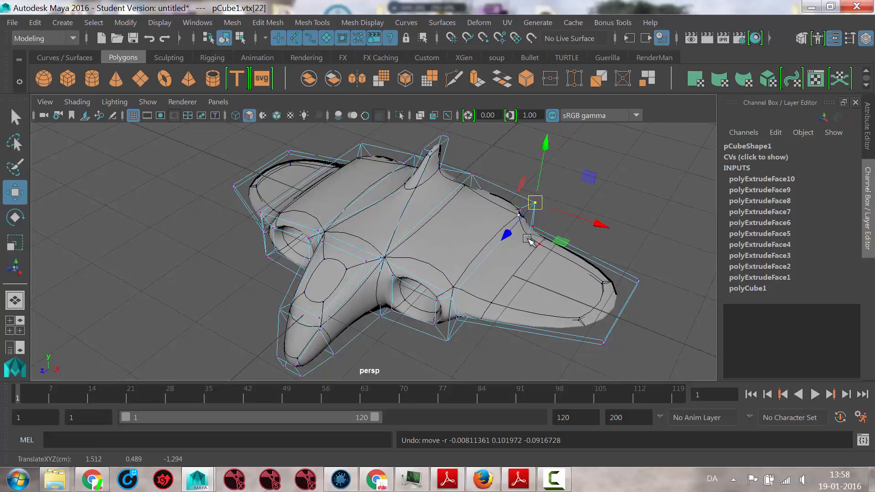
- Return to object mode, select the whole spaceship and display it as a smooth preview without the cage
alt+drag(524, 242, 387, 224)
right_drag(387, 225, 451, 83)
alt+drag(538, 200, 466, 239)
click(346, 214)
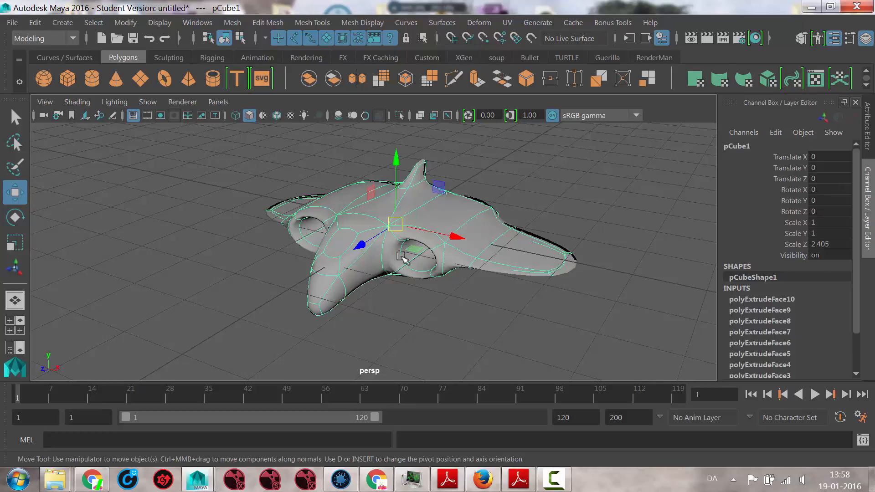
alt+drag(424, 230, 401, 228)
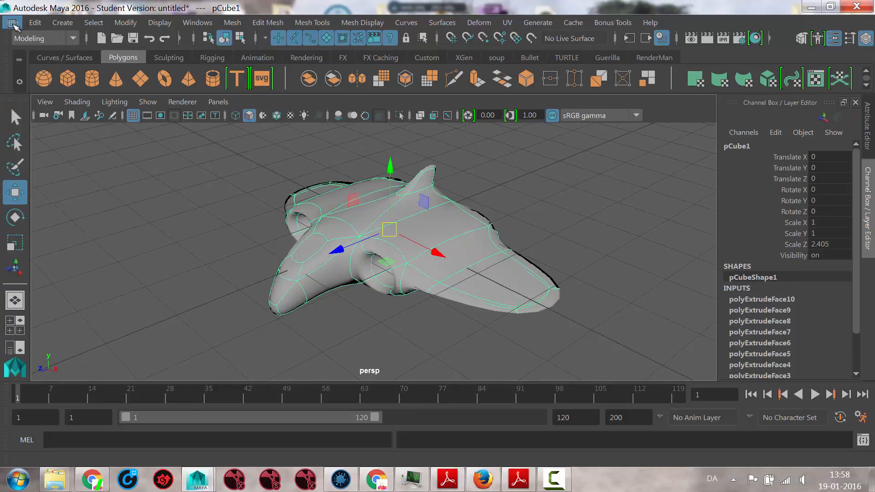
- Save the scene as spaceship_january2016 in the default project's scenes folder
click(13, 23)
click(71, 72)
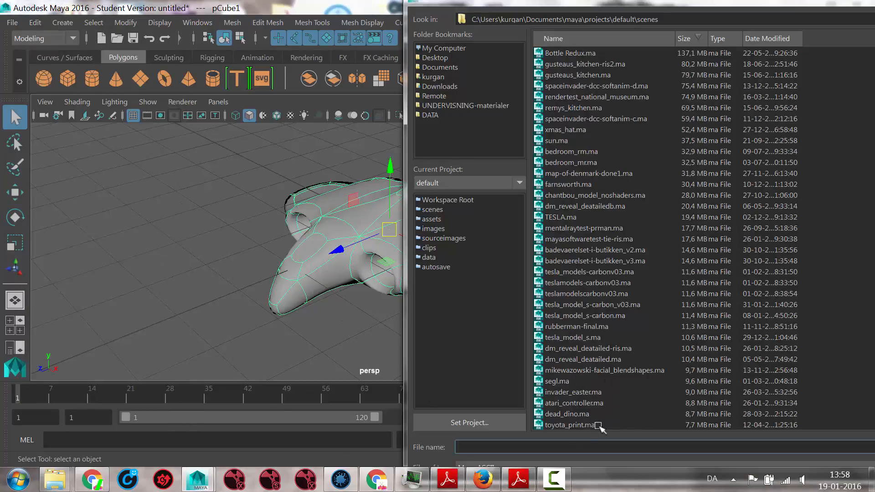
text(spa)
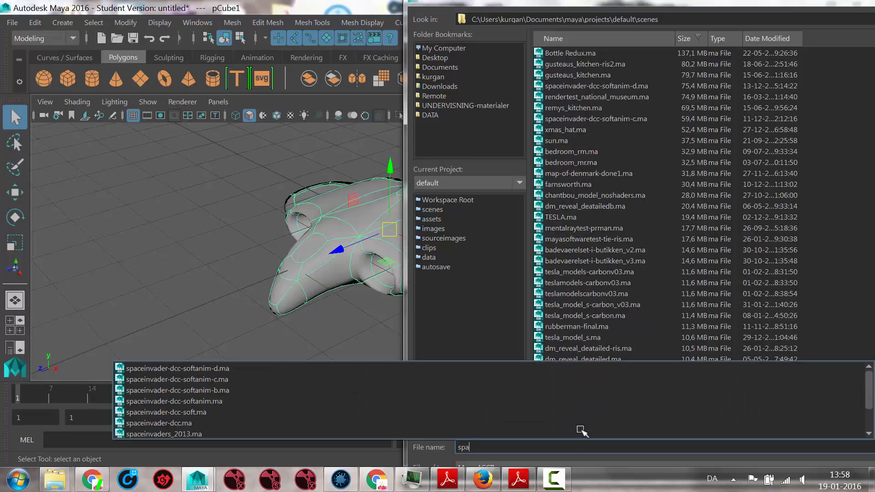
text(ceship_january2016)
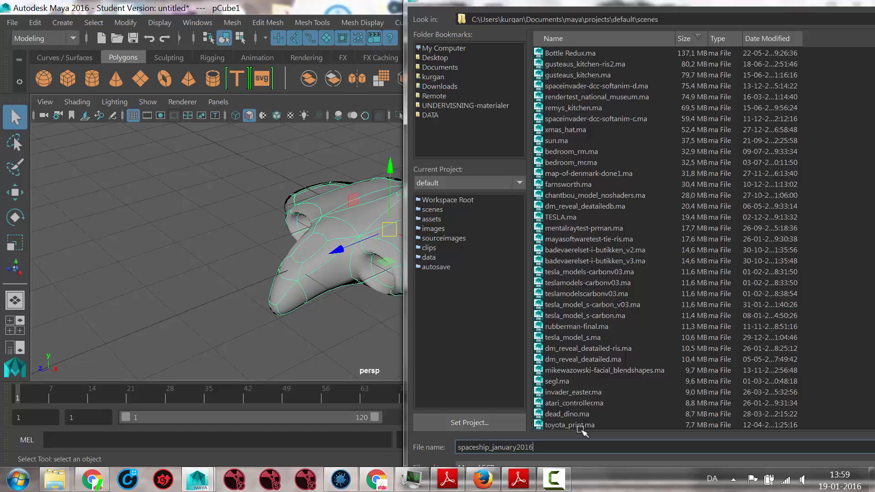
key(Return)
click(412, 254)
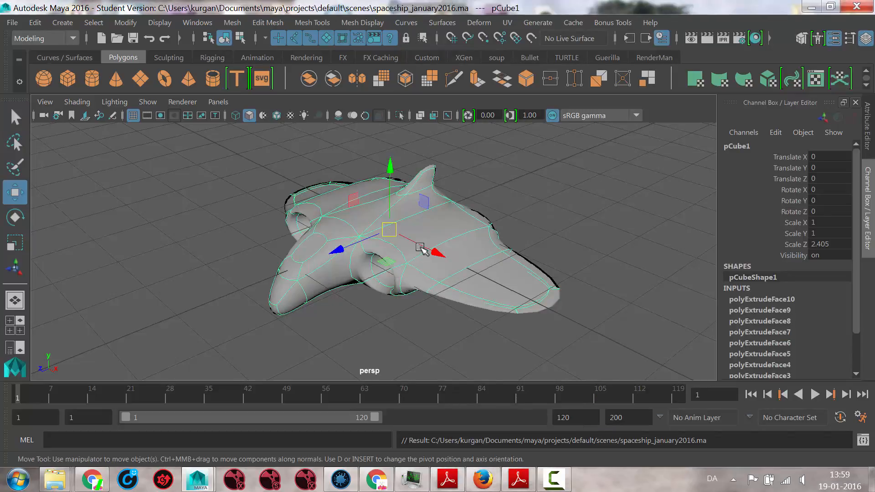
mouse_move(527, 481)
click(553, 478)
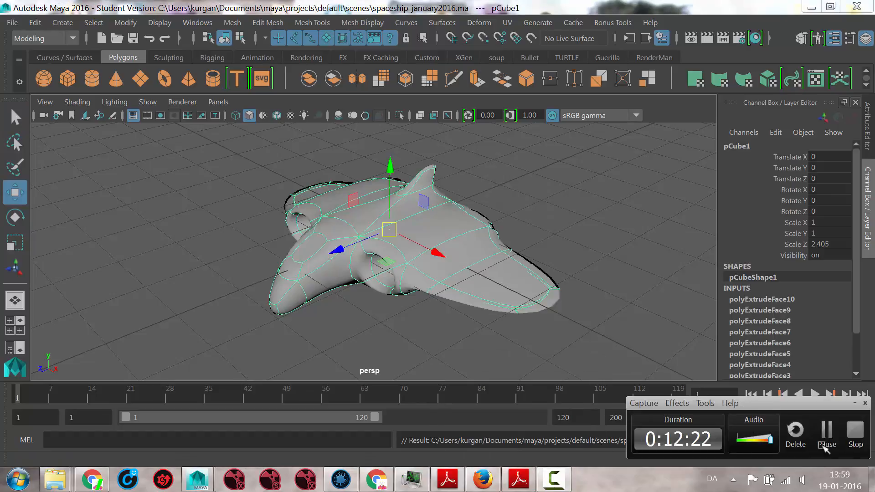